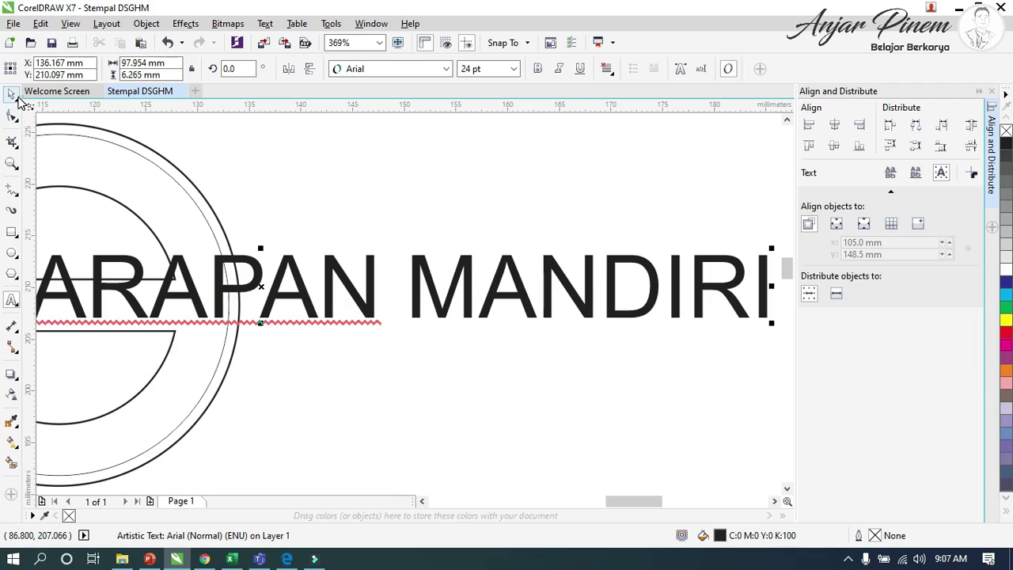
Make the SMK HARAPAN MANDIRI text bold at 9 pt and move it to the stamp's upper left
{"action": "left_click", "coordinate": [537, 70]}
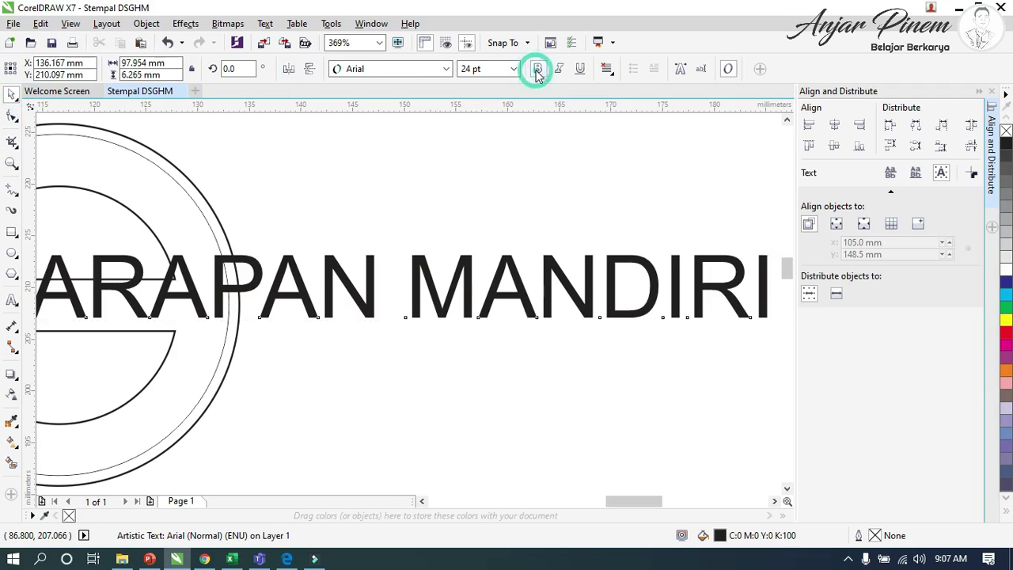
{"action": "left_click", "coordinate": [466, 69]}
{"action": "type", "text": "8"}
{"action": "key", "text": "Return"}
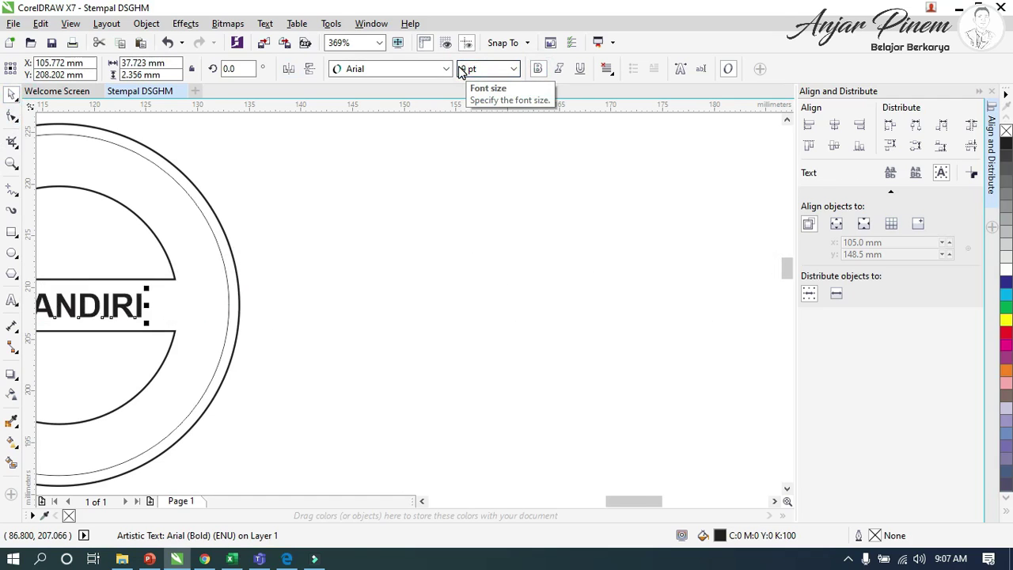
{"action": "scroll", "coordinate": [461, 72], "scroll_direction": "left", "scroll_amount": 5}
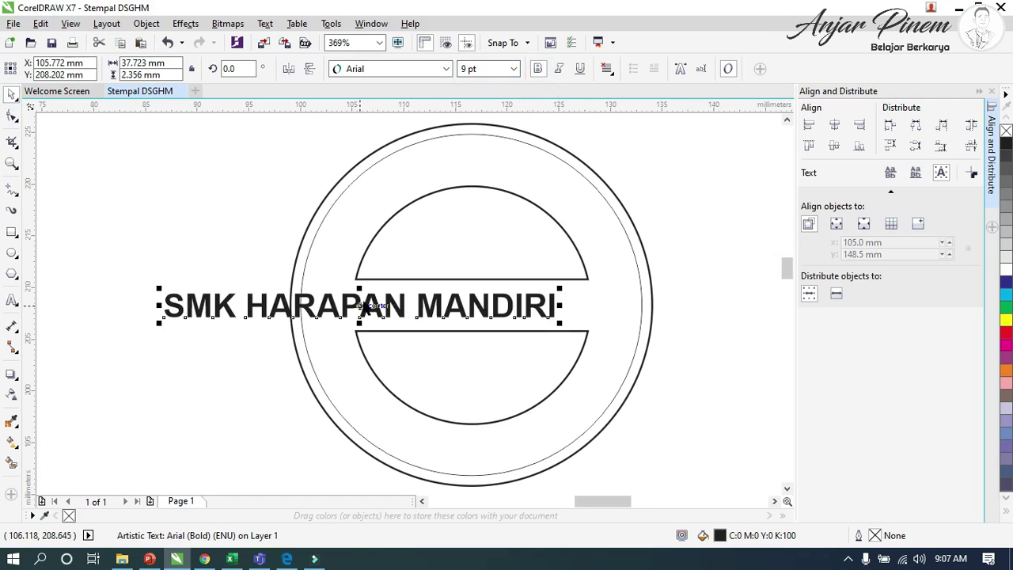
{"action": "left_click_drag", "start_coordinate": [371, 303], "coordinate": [256, 181]}
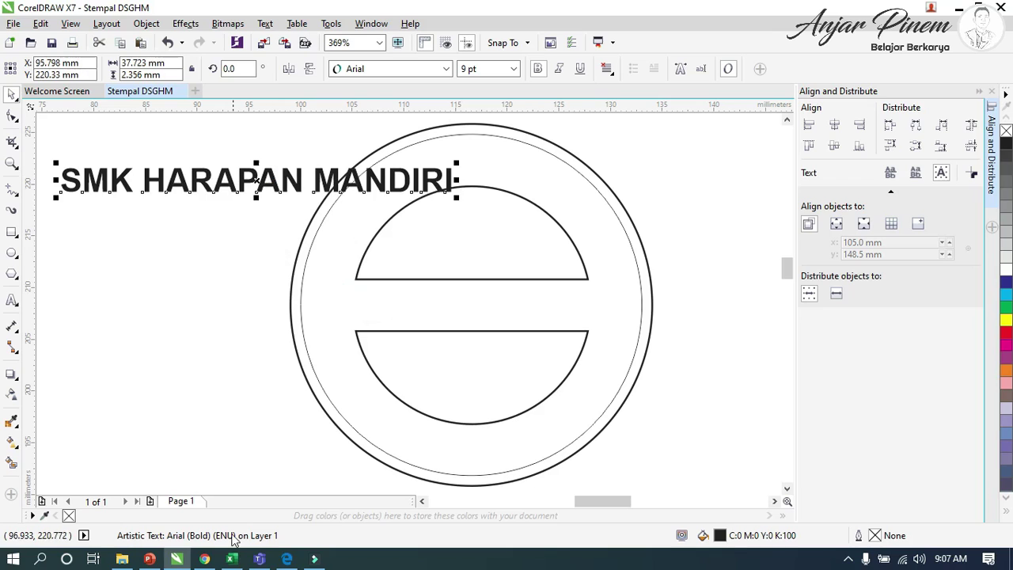
Switch to the PDF handout in the browser, read instruction 7 on fitting text to a path, and return to CorelDRAW
{"action": "left_click", "coordinate": [286, 559]}
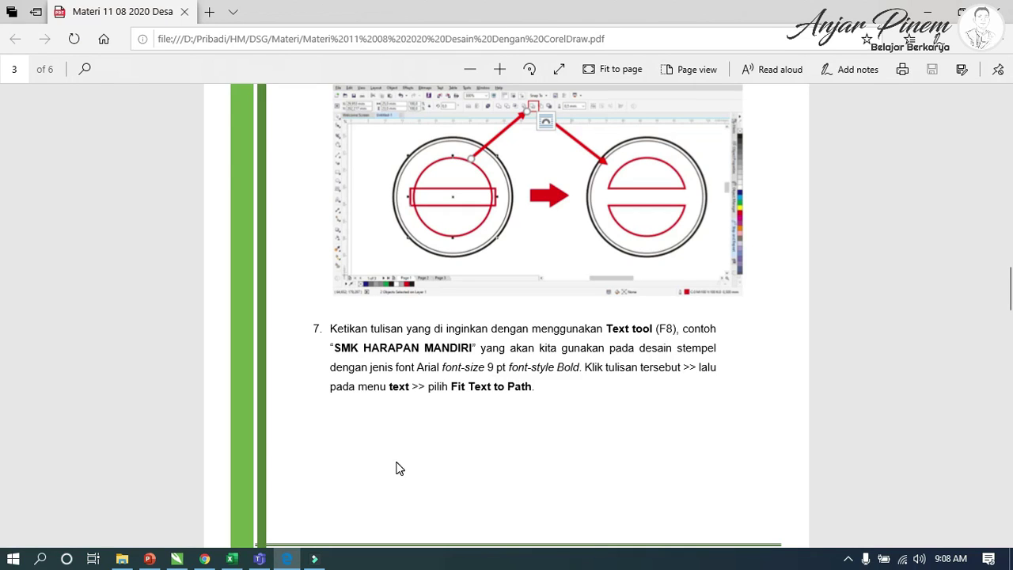
{"action": "left_click_drag", "start_coordinate": [390, 386], "coordinate": [410, 387]}
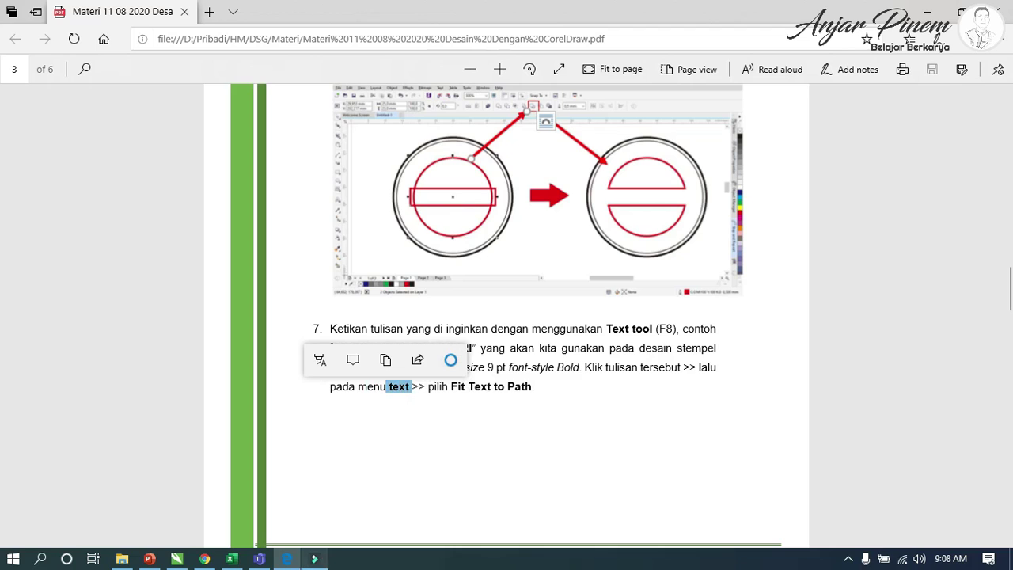
{"action": "left_click", "coordinate": [179, 559]}
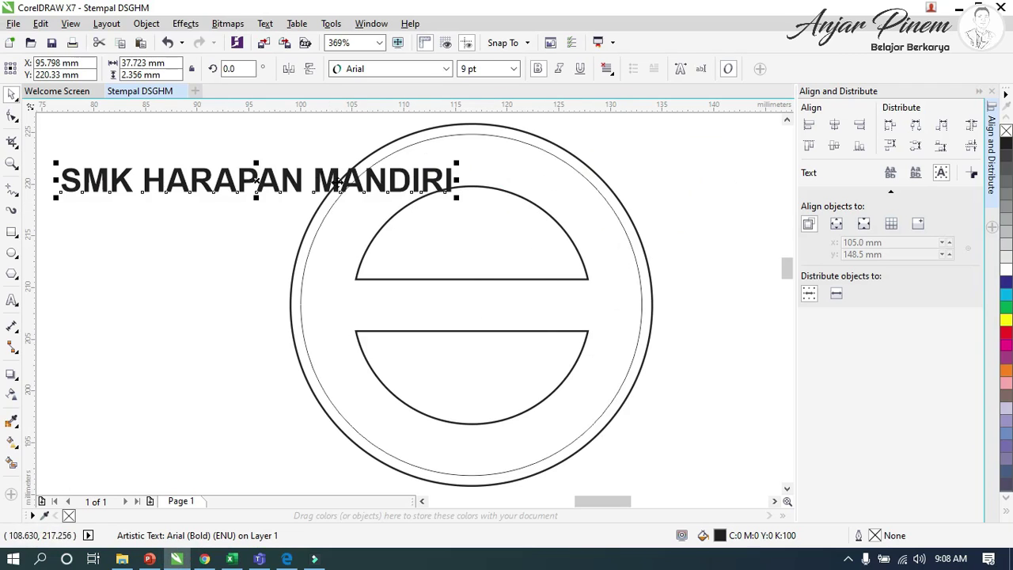
Fit the SMK HARAPAN MANDIRI text along the inside top of the thin circle, offset about -4.26 mm from it
{"action": "left_click_drag", "start_coordinate": [229, 180], "coordinate": [255, 220]}
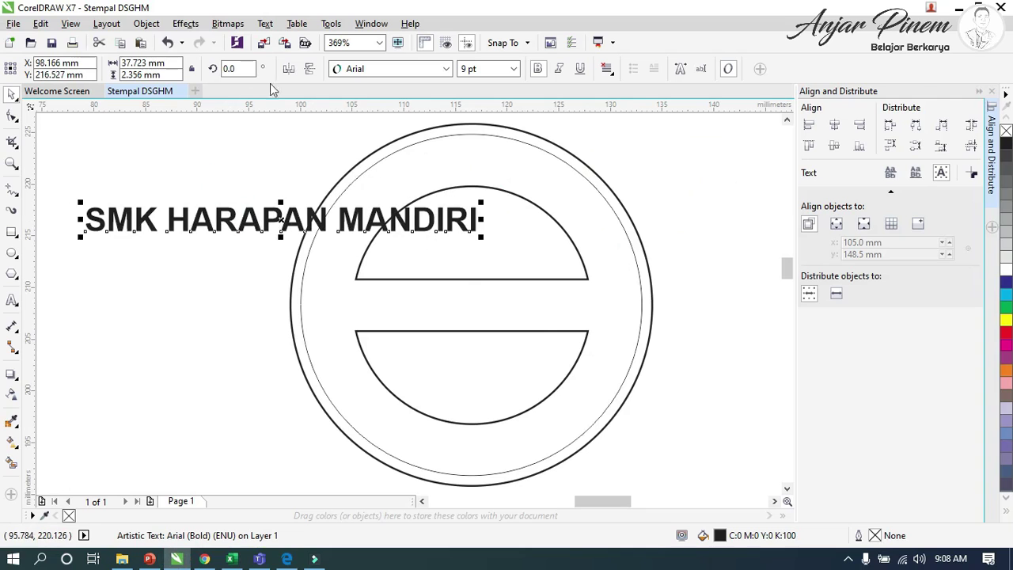
{"action": "left_click", "coordinate": [263, 23]}
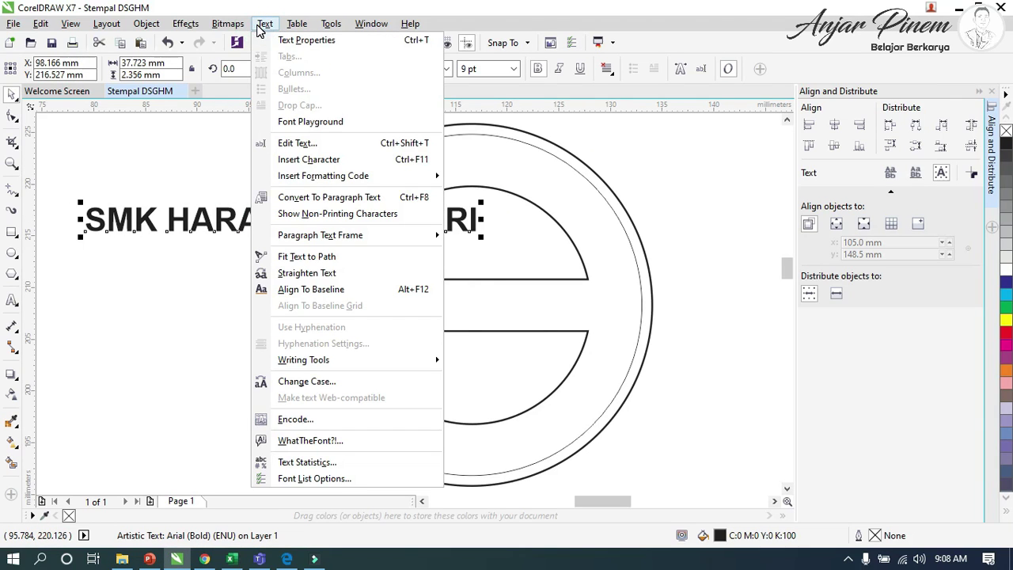
{"action": "left_click", "coordinate": [307, 256]}
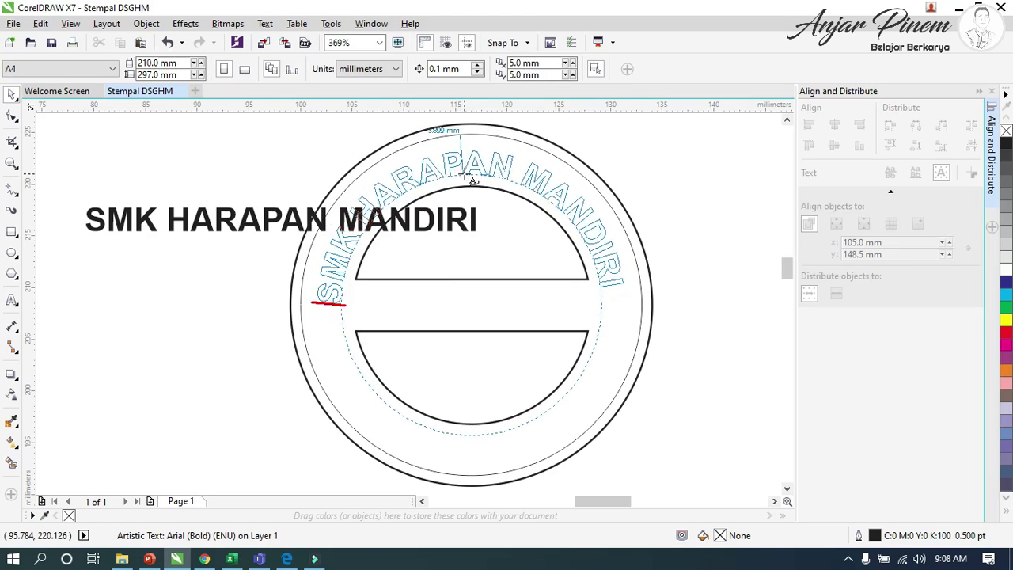
{"action": "left_click", "coordinate": [466, 172]}
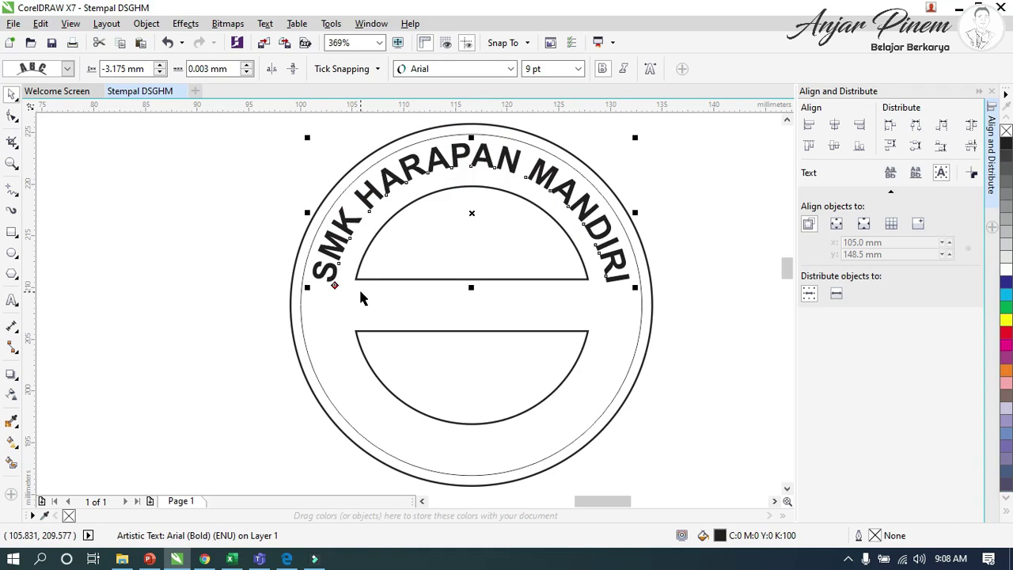
{"action": "left_click_drag", "start_coordinate": [334, 286], "coordinate": [344, 309]}
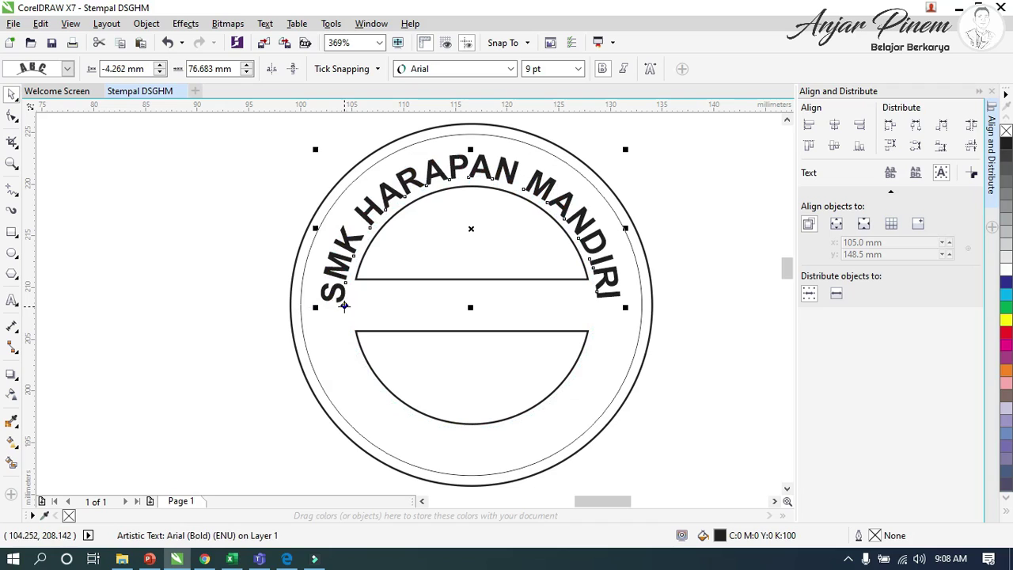
Widen the letter spacing of the curved SMK HARAPAN MANDIRI text and recentre it on the circle at a -3.175 mm offset
{"action": "left_click", "coordinate": [11, 121]}
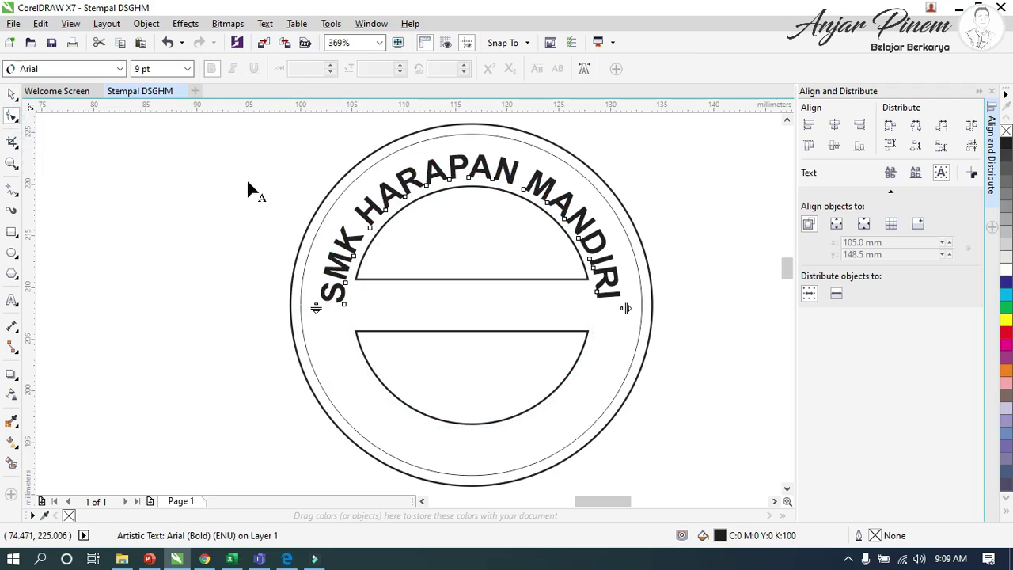
{"action": "left_click_drag", "start_coordinate": [627, 308], "coordinate": [697, 303]}
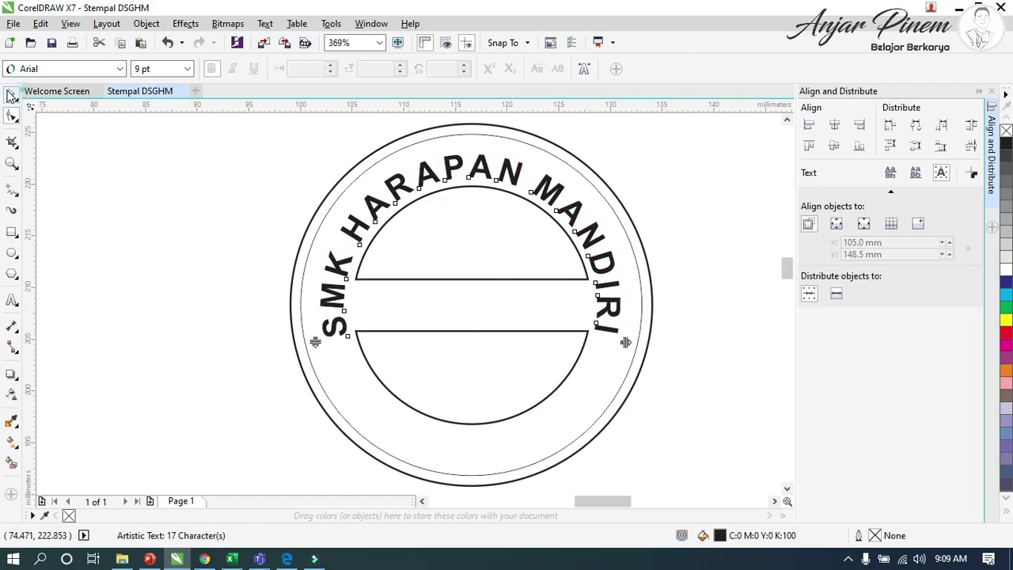
{"action": "left_click", "coordinate": [11, 94]}
{"action": "left_click_drag", "start_coordinate": [348, 337], "coordinate": [344, 335]}
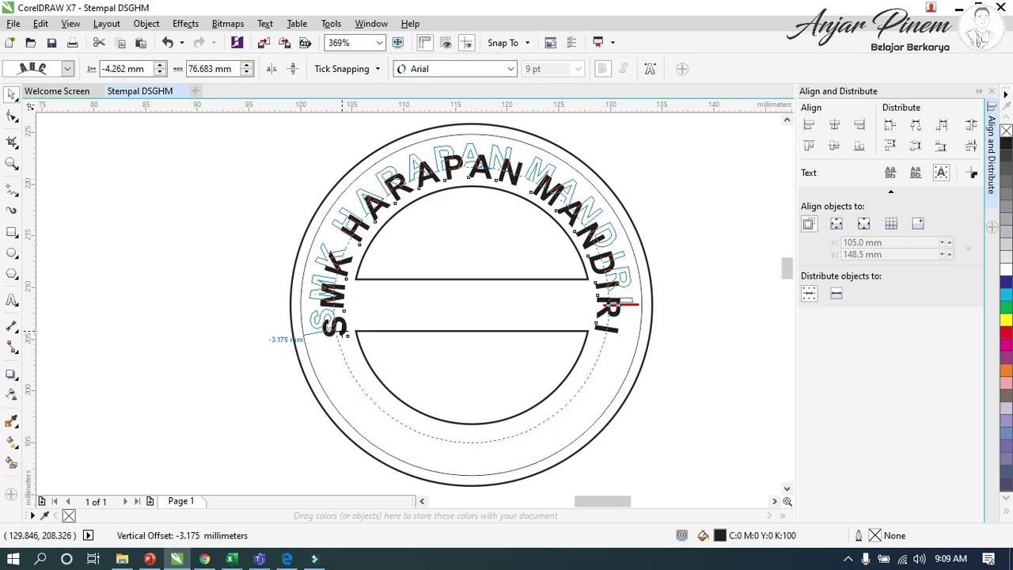
{"action": "left_click_drag", "start_coordinate": [344, 336], "coordinate": [336, 317]}
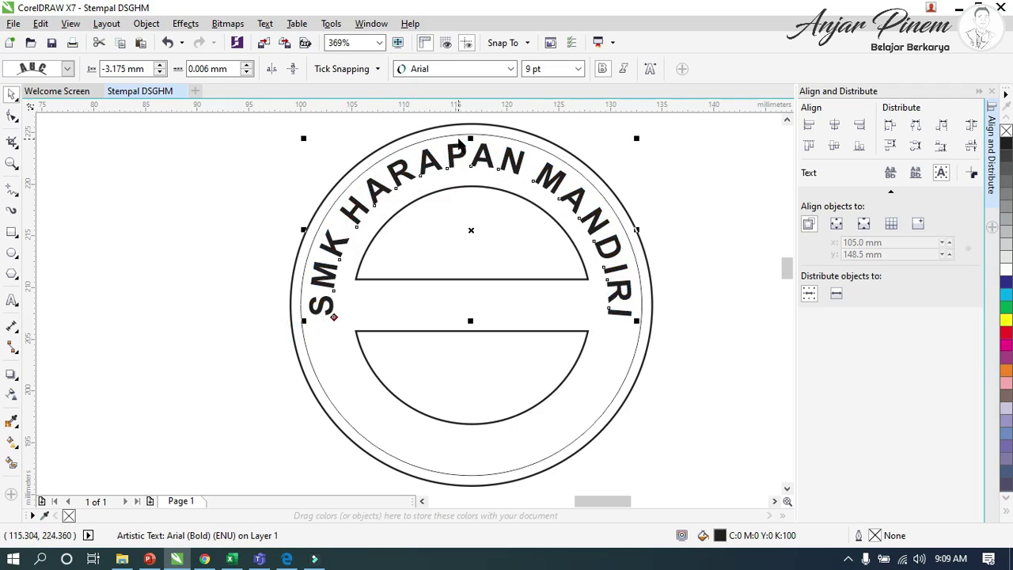
{"action": "left_click", "coordinate": [204, 370]}
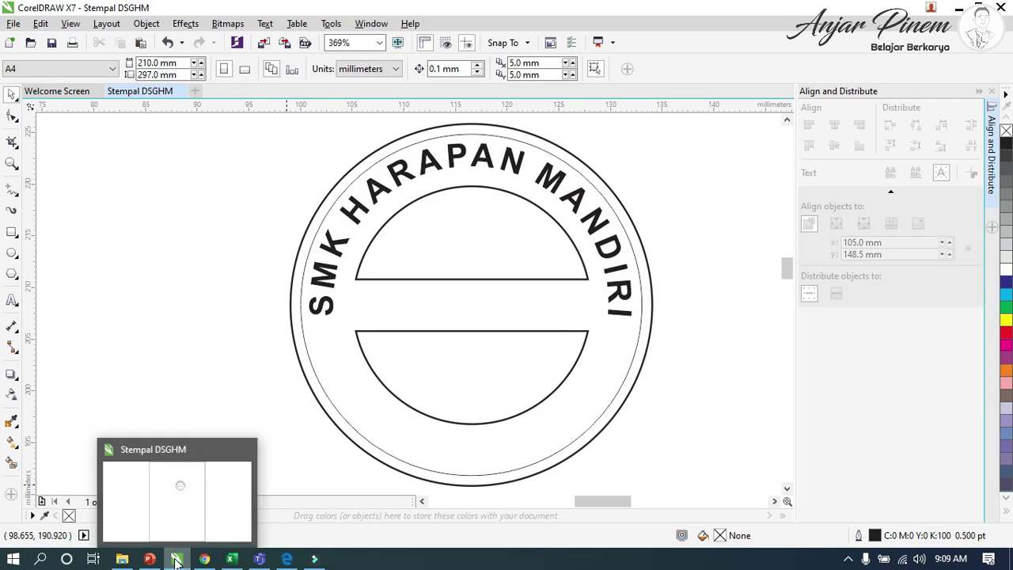
Switch to the PDF handout, read instructions 8 to 10 on positioning the text and adding the lower text, and return to CorelDRAW
{"action": "left_click", "coordinate": [284, 560]}
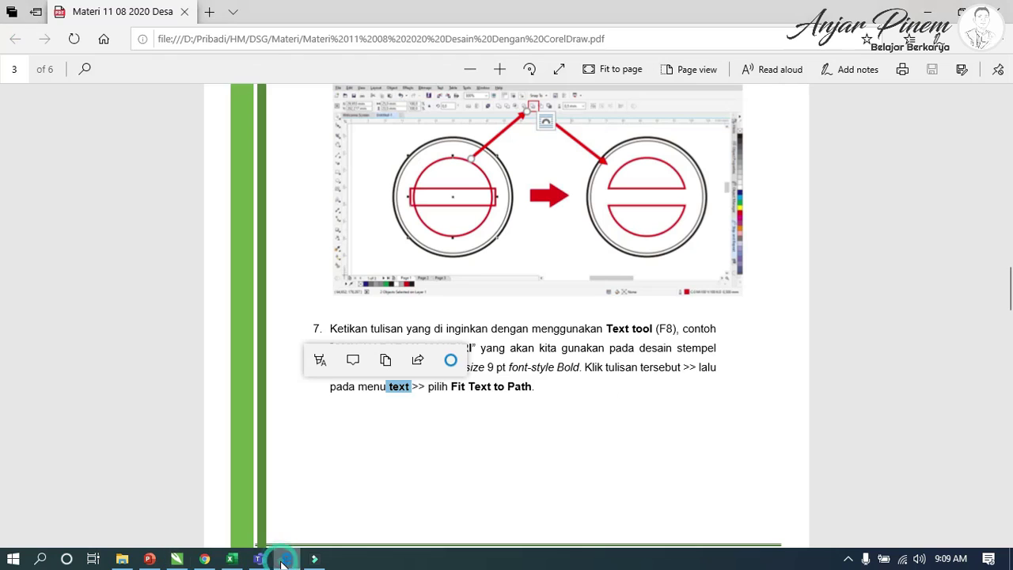
{"action": "left_click", "coordinate": [491, 429]}
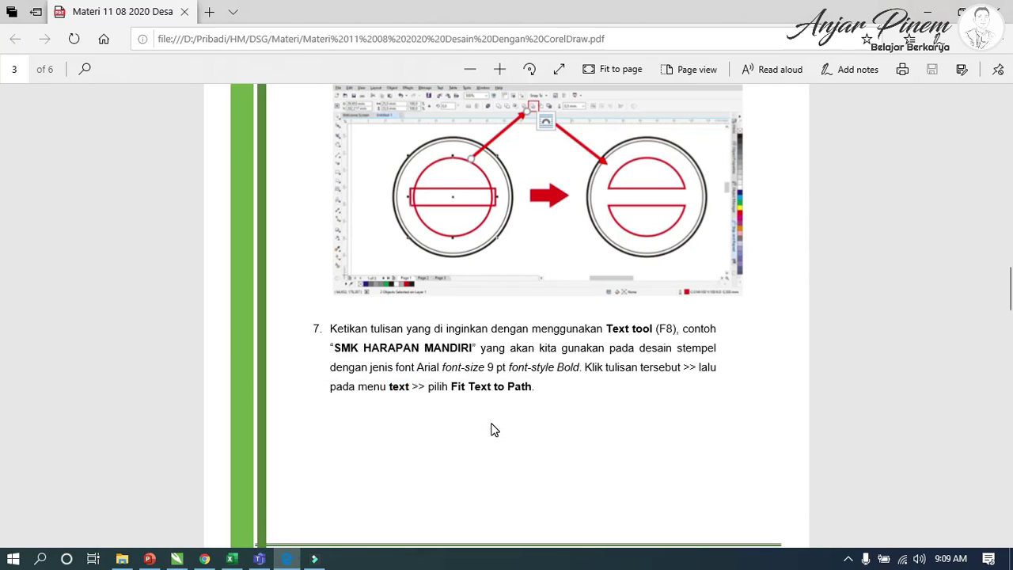
{"action": "scroll", "coordinate": [491, 429], "scroll_direction": "down", "scroll_amount": 6}
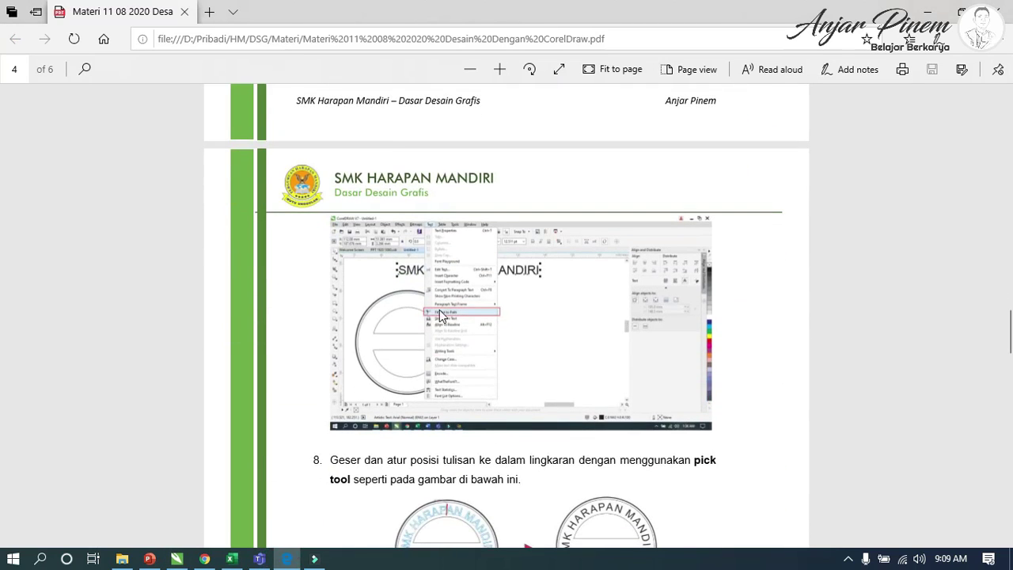
{"action": "scroll", "coordinate": [455, 337], "scroll_direction": "down", "scroll_amount": 3}
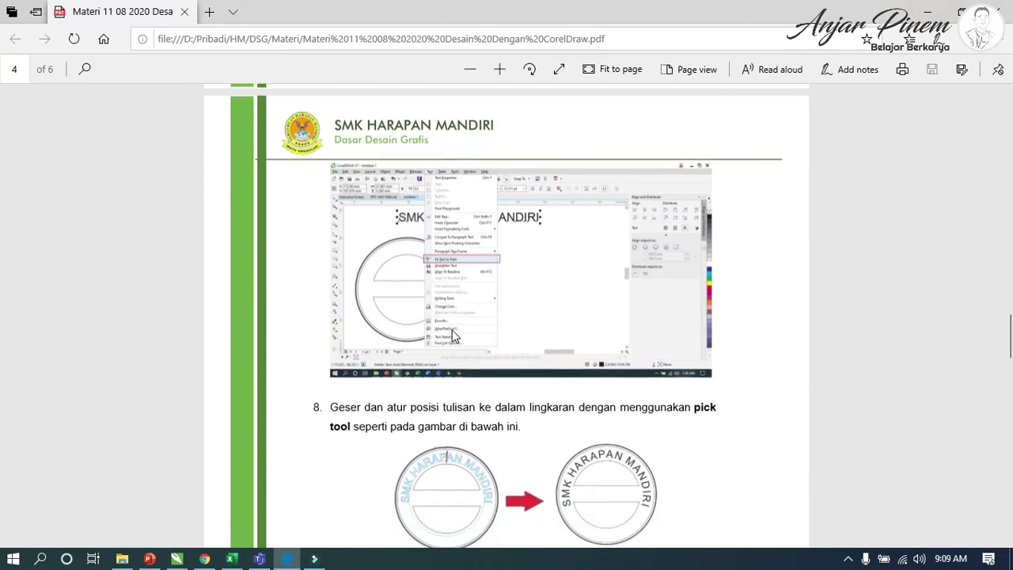
{"action": "scroll", "coordinate": [455, 336], "scroll_direction": "down", "scroll_amount": 3}
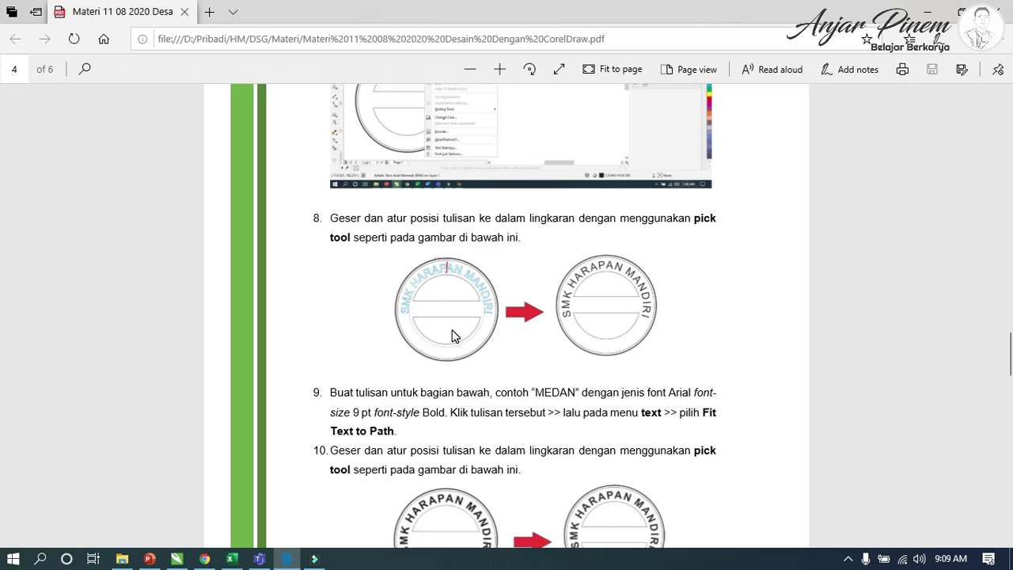
{"action": "scroll", "coordinate": [455, 337], "scroll_direction": "down", "scroll_amount": 3}
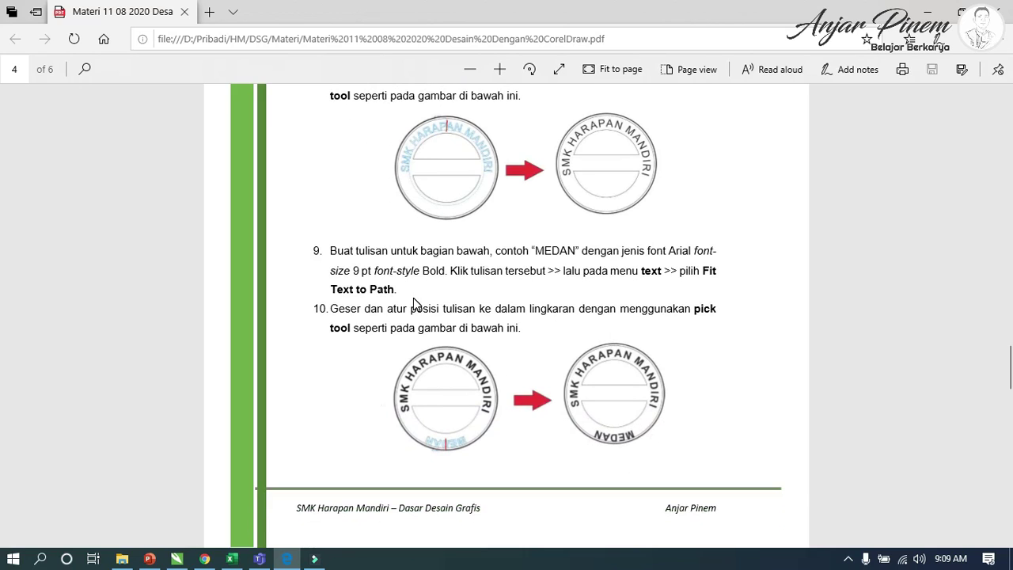
{"action": "left_click", "coordinate": [177, 559]}
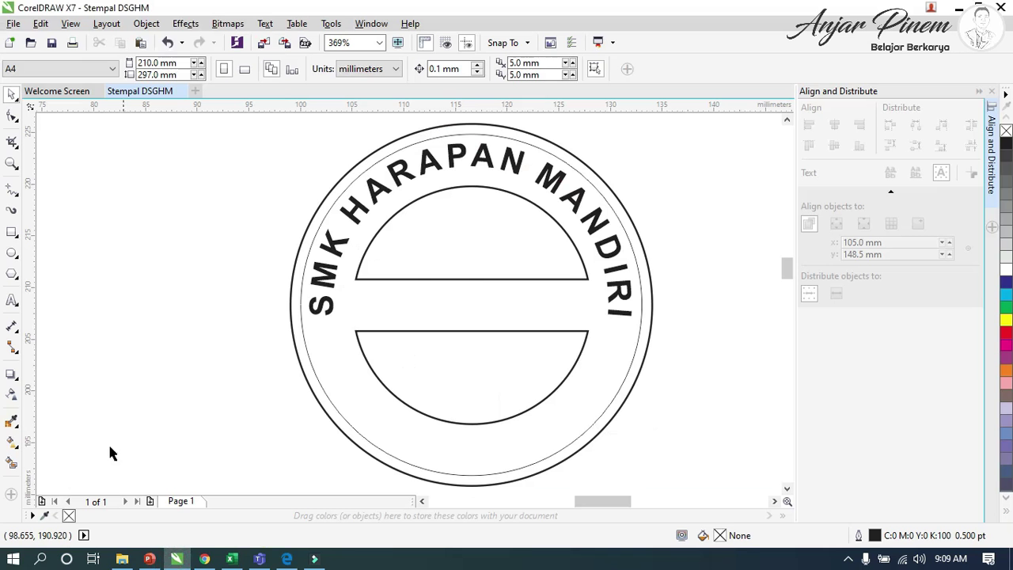
Add the text MEDAN beside the stamp and format it as Arial 9 pt bold
{"action": "left_click", "coordinate": [12, 301]}
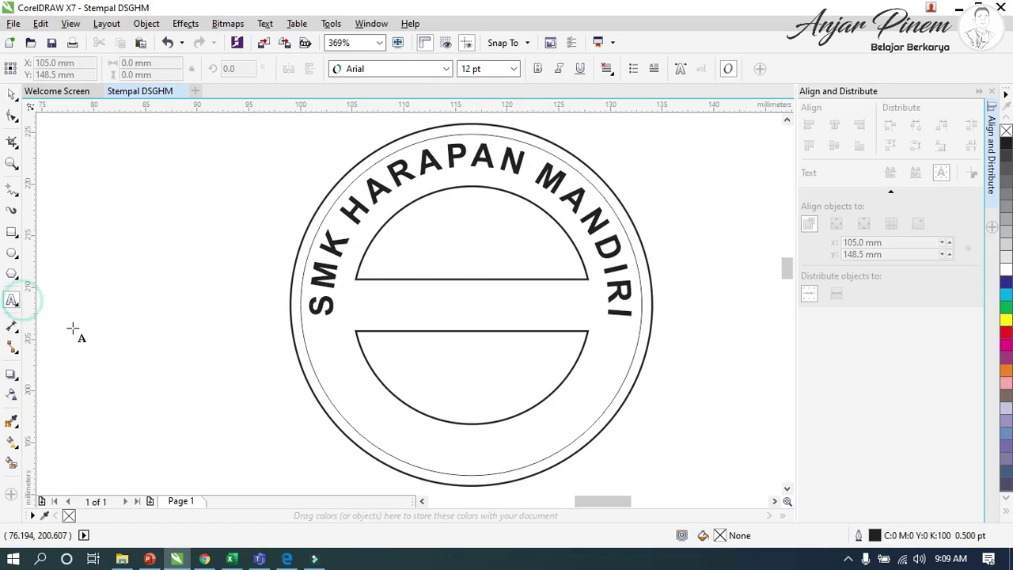
{"action": "left_click", "coordinate": [120, 346]}
{"action": "type", "text": "MEDAN"}
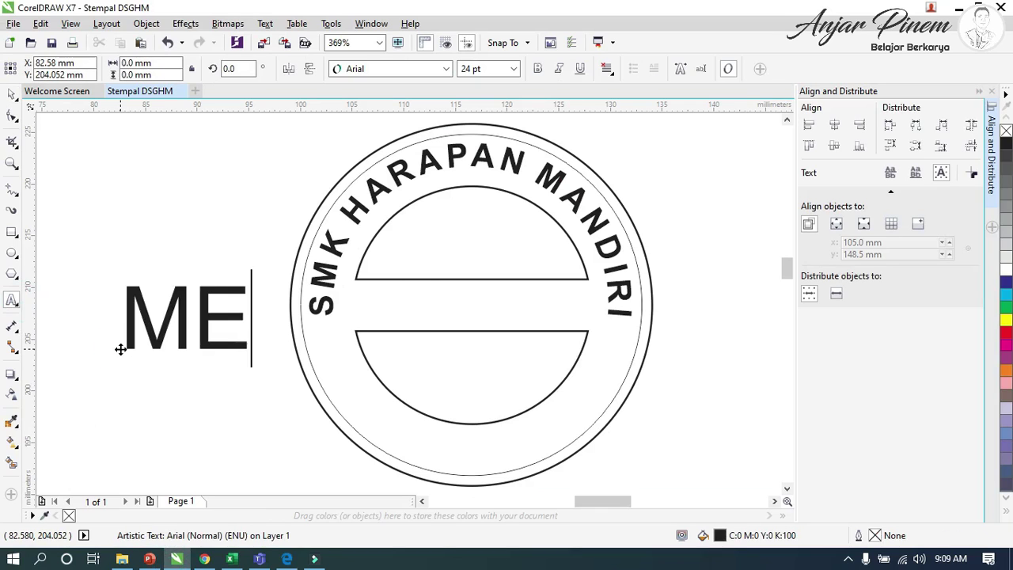
{"action": "left_click", "coordinate": [12, 94]}
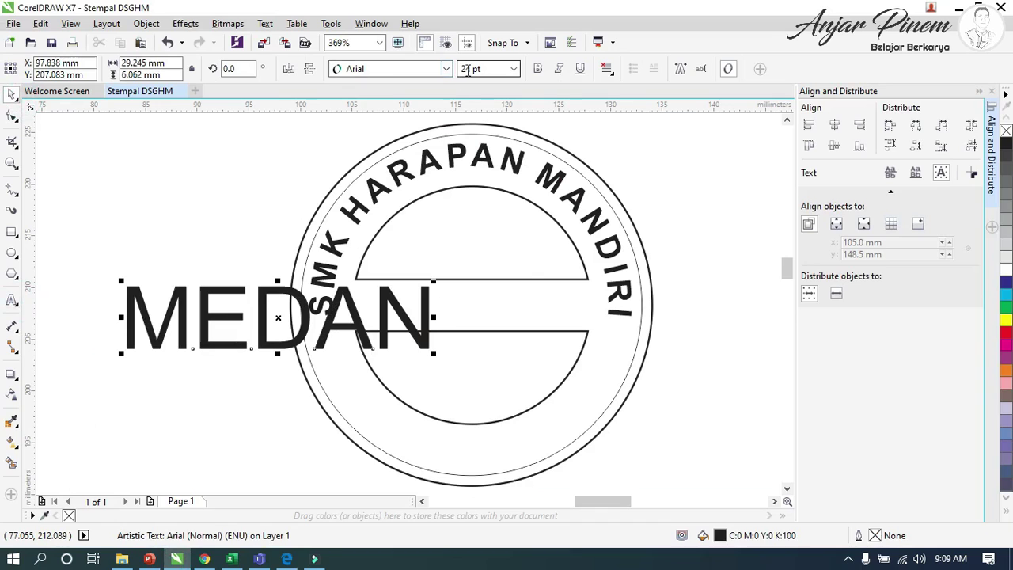
{"action": "double_click", "coordinate": [470, 69]}
{"action": "type", "text": "9"}
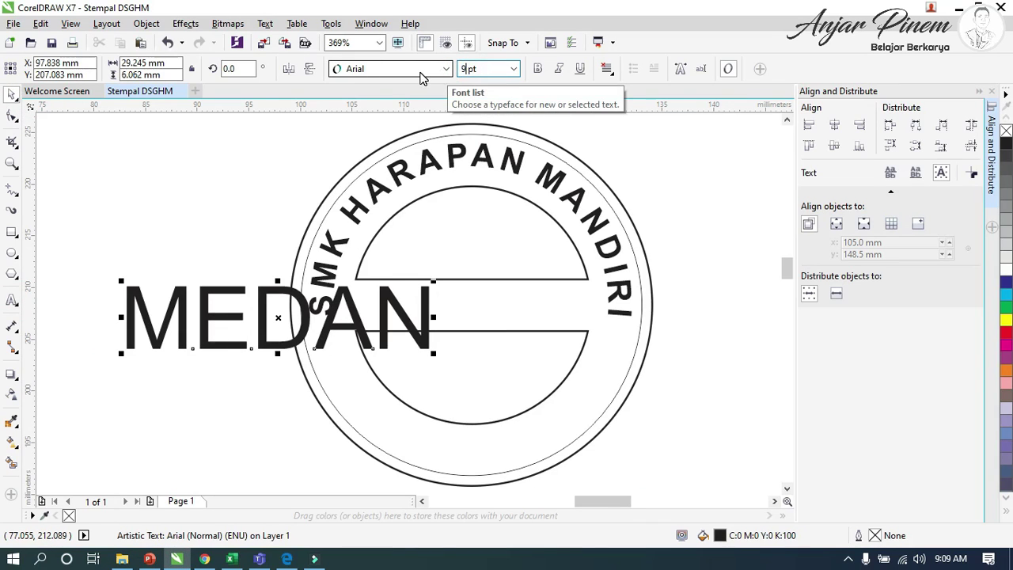
{"action": "left_click", "coordinate": [537, 69]}
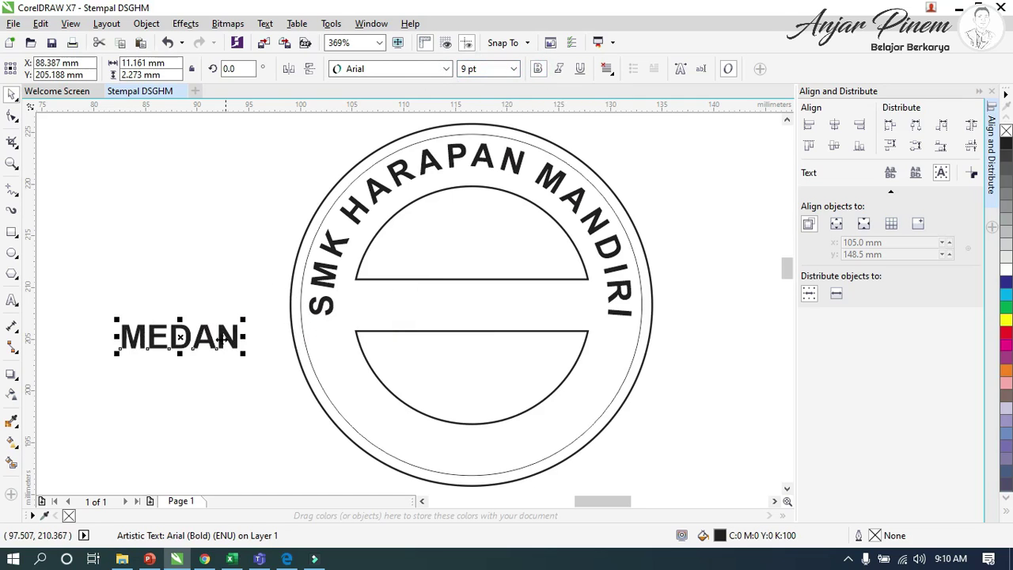
Fit the MEDAN text to the thin circle, centred inside its bottom at a -3.175 mm offset
{"action": "left_click", "coordinate": [265, 24]}
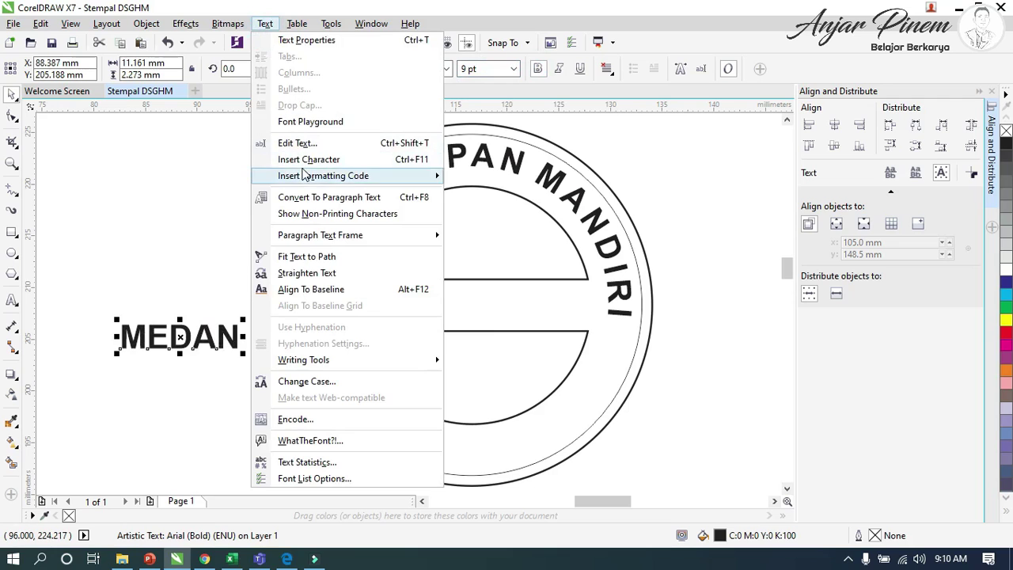
{"action": "left_click", "coordinate": [303, 257]}
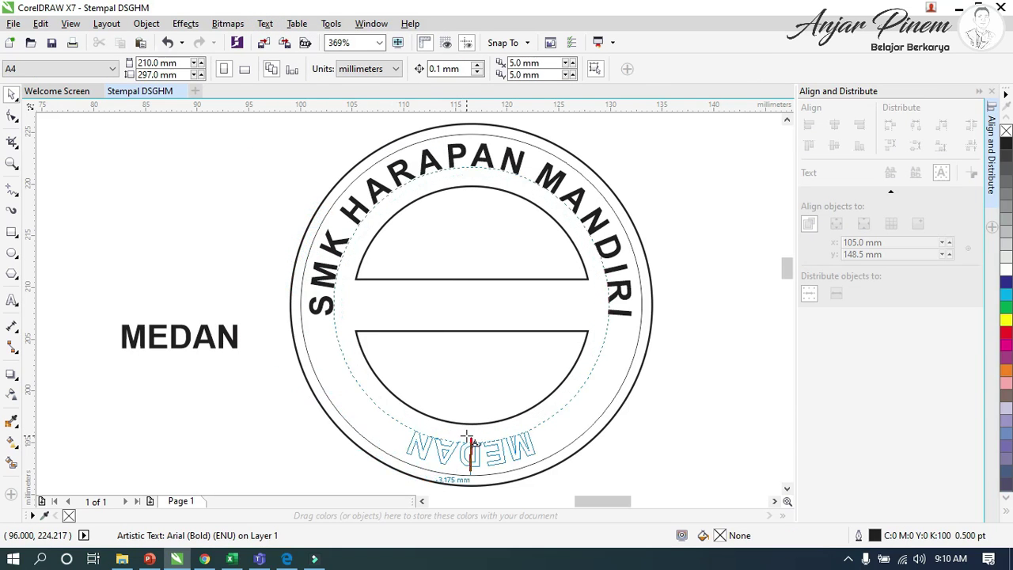
{"action": "left_click", "coordinate": [469, 440]}
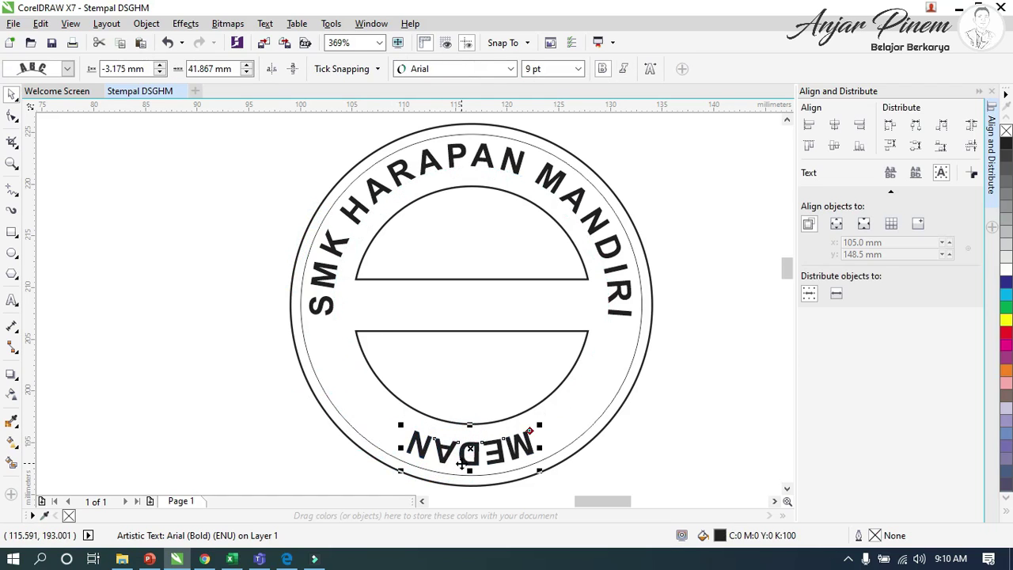
Mirror the curved MEDAN text horizontally and vertically, and shift it towards the thin circle to an offset of about -1.41 mm
{"action": "left_click", "coordinate": [271, 70]}
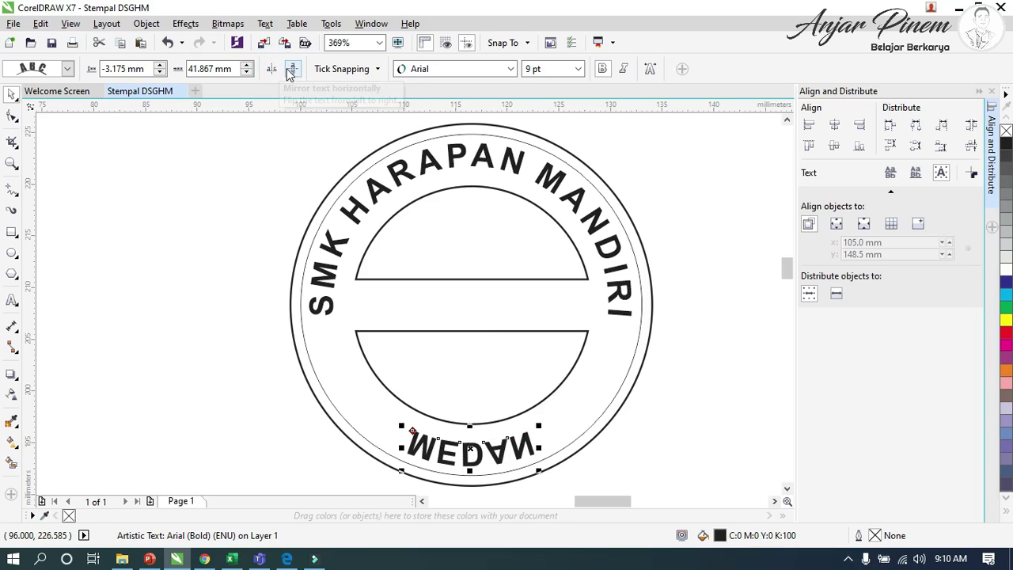
{"action": "left_click", "coordinate": [293, 69]}
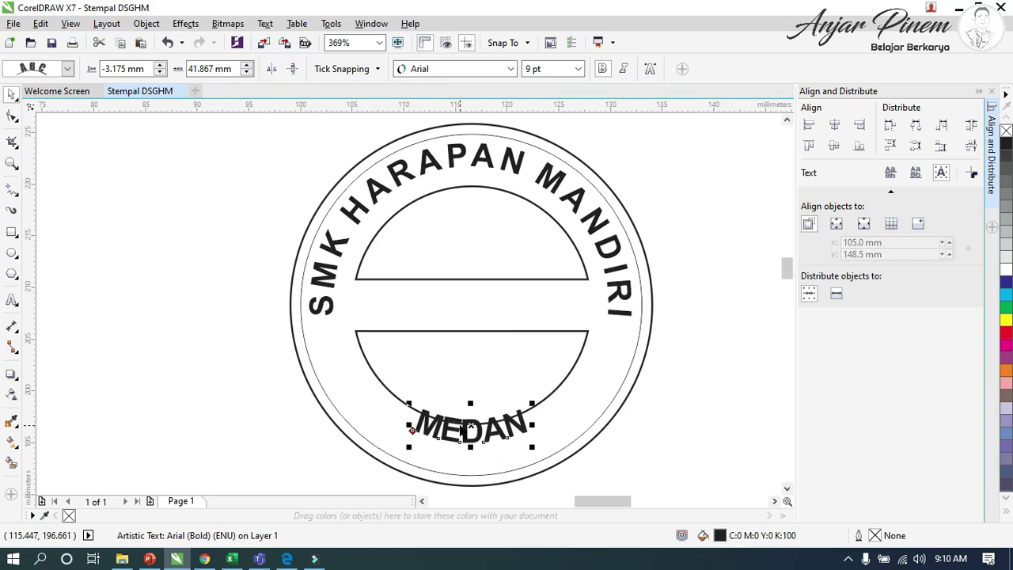
{"action": "mouse_move", "coordinate": [413, 430]}
{"action": "left_mouse_down"}
{"action": "mouse_move", "coordinate": [412, 458]}
{"action": "mouse_move", "coordinate": [411, 450]}
{"action": "left_mouse_up"}
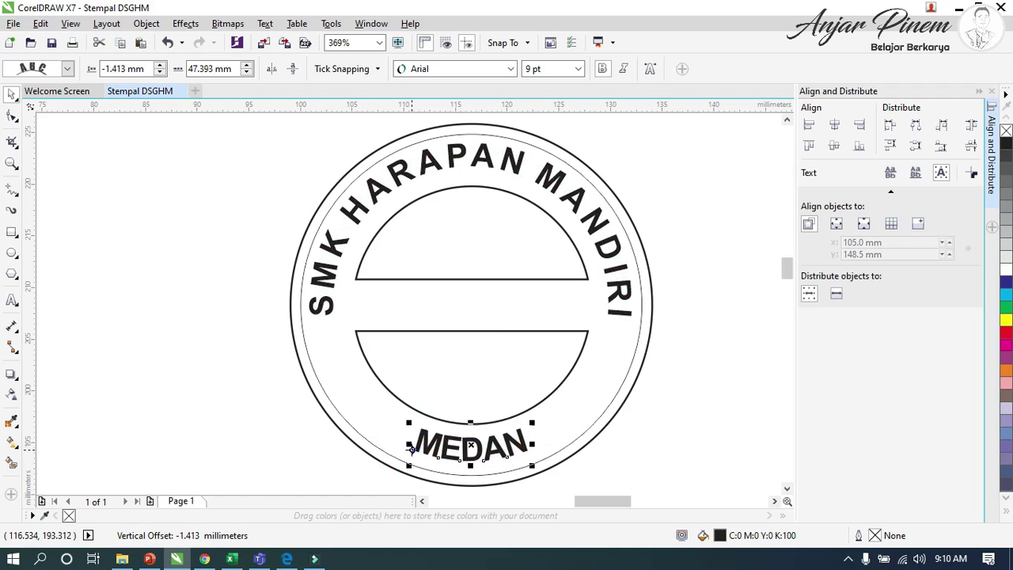
Widen the letter spacing of the curved MEDAN text so it spreads evenly along the bottom of the ring
{"action": "left_click", "coordinate": [12, 116]}
{"action": "left_click_drag", "start_coordinate": [534, 468], "coordinate": [625, 453]}
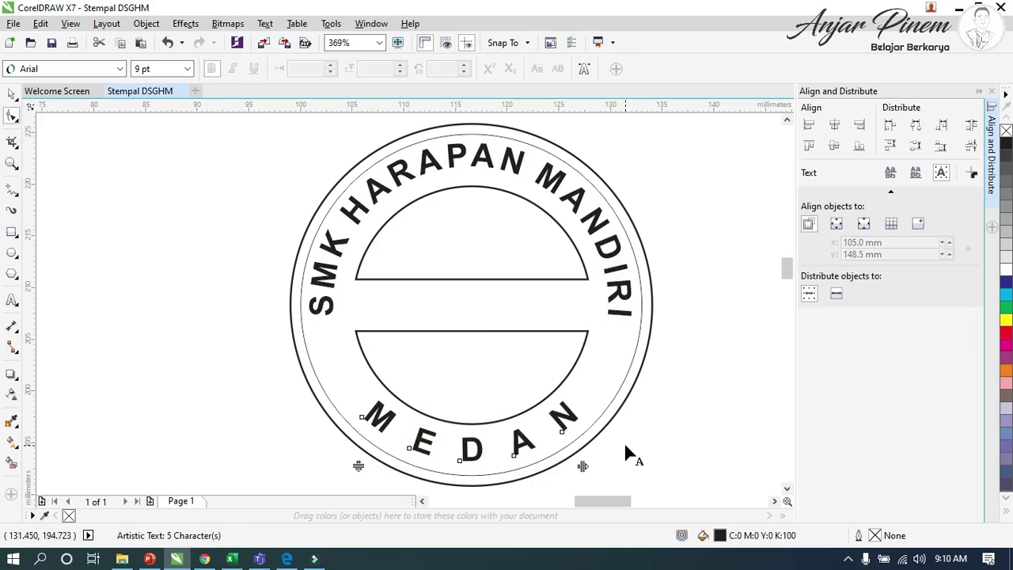
{"action": "left_click", "coordinate": [12, 94]}
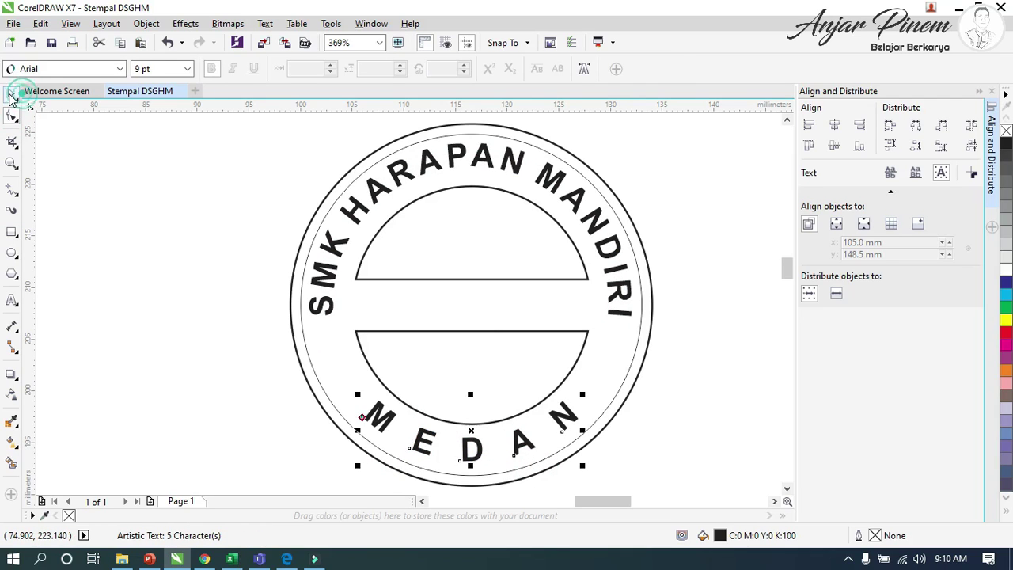
Draw a five-pointed star about 3 mm wide in the ring below the S of SMK, filled black with no outline
{"action": "left_click", "coordinate": [11, 275]}
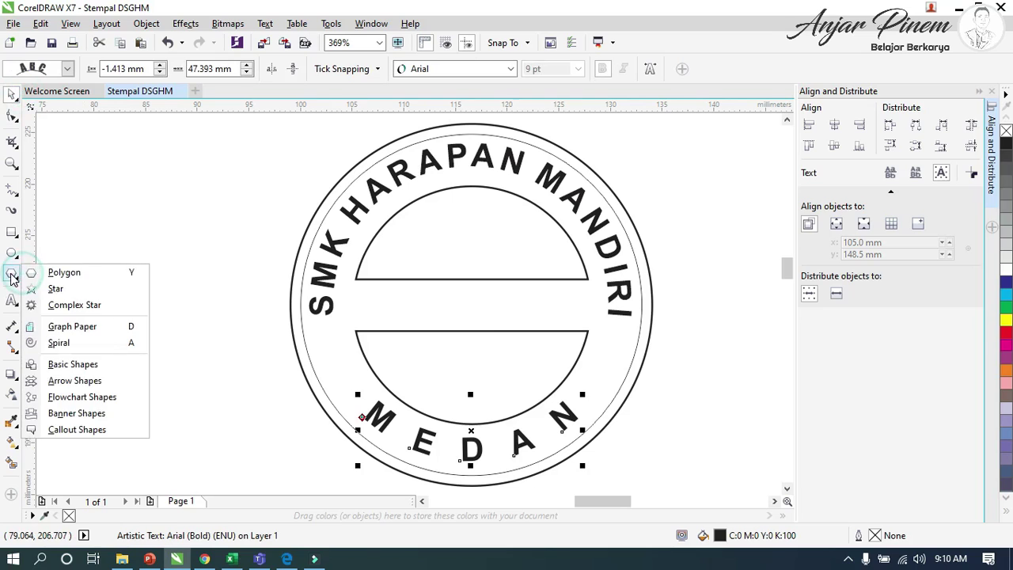
{"action": "left_click", "coordinate": [52, 289]}
{"action": "left_click_drag", "start_coordinate": [319, 345], "coordinate": [353, 376]}
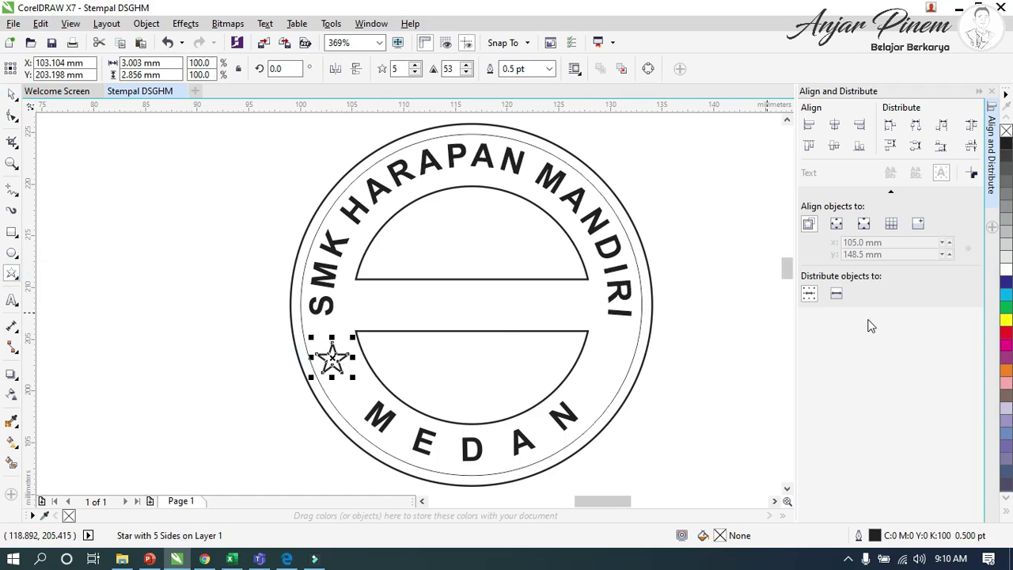
{"action": "left_click", "coordinate": [1008, 514]}
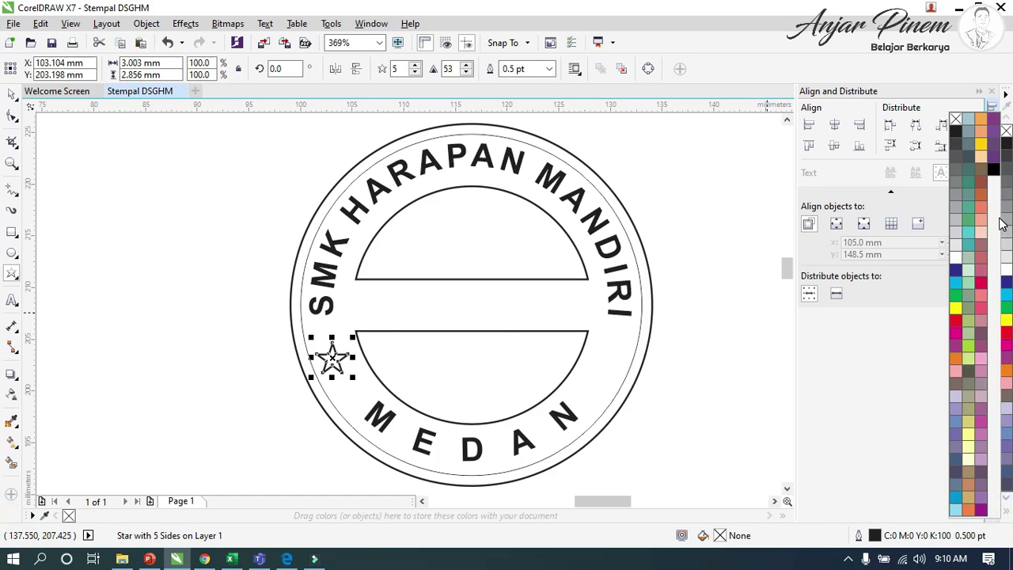
{"action": "left_click", "coordinate": [994, 168]}
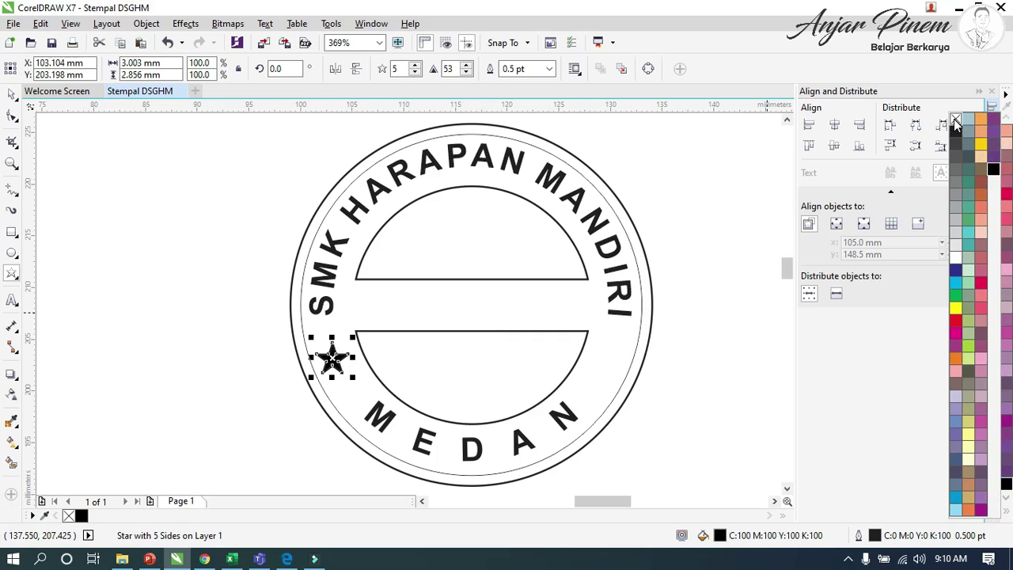
{"action": "right_click", "coordinate": [954, 119]}
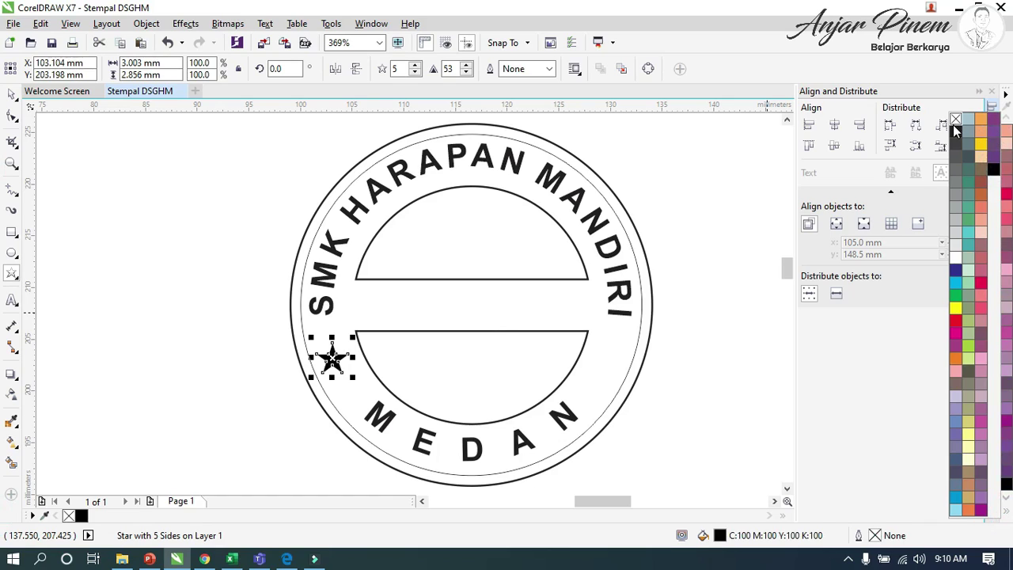
Copy the black star horizontally to the opposite side of the ring, below the final I of MANDIRI
{"action": "left_click", "coordinate": [15, 92]}
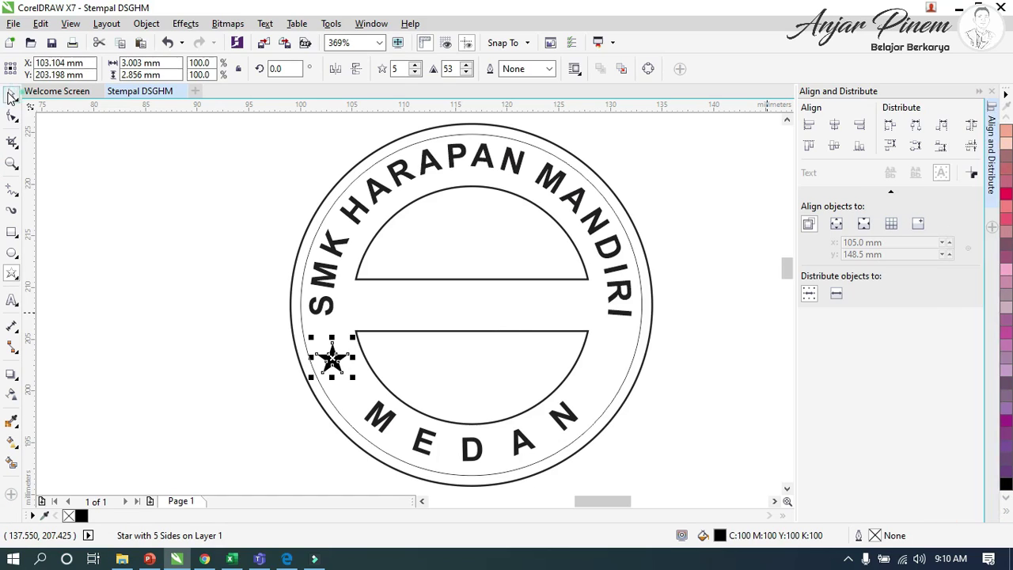
{"action": "left_click", "coordinate": [16, 99]}
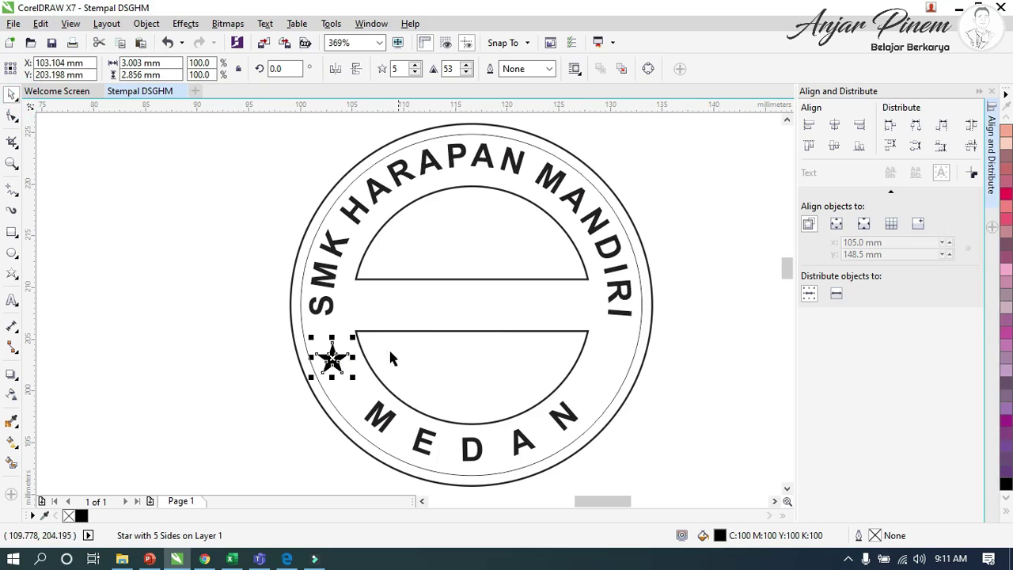
{"action": "left_click_drag", "start_coordinate": [331, 359], "coordinate": [608, 372]}
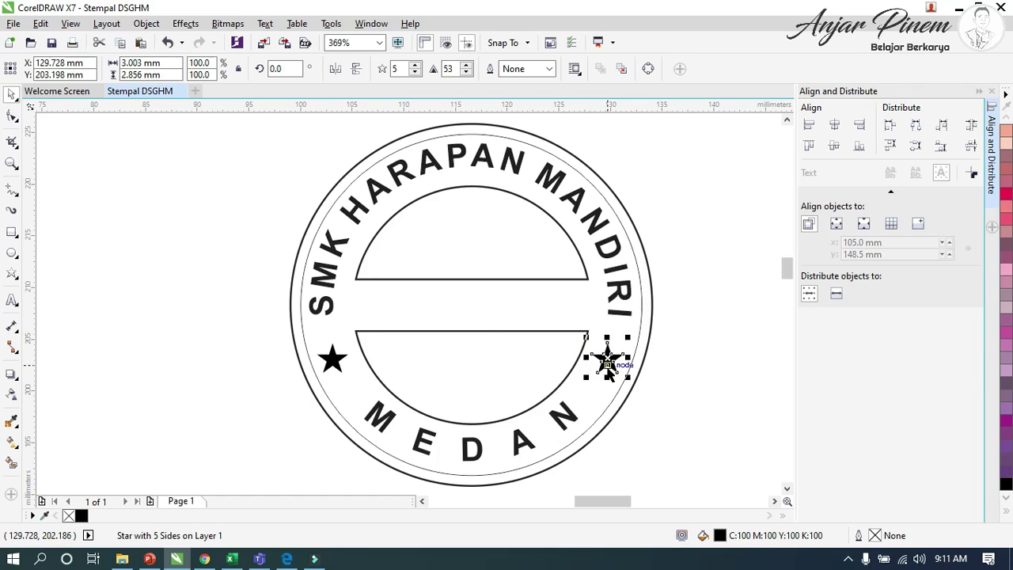
{"action": "left_click", "coordinate": [681, 412]}
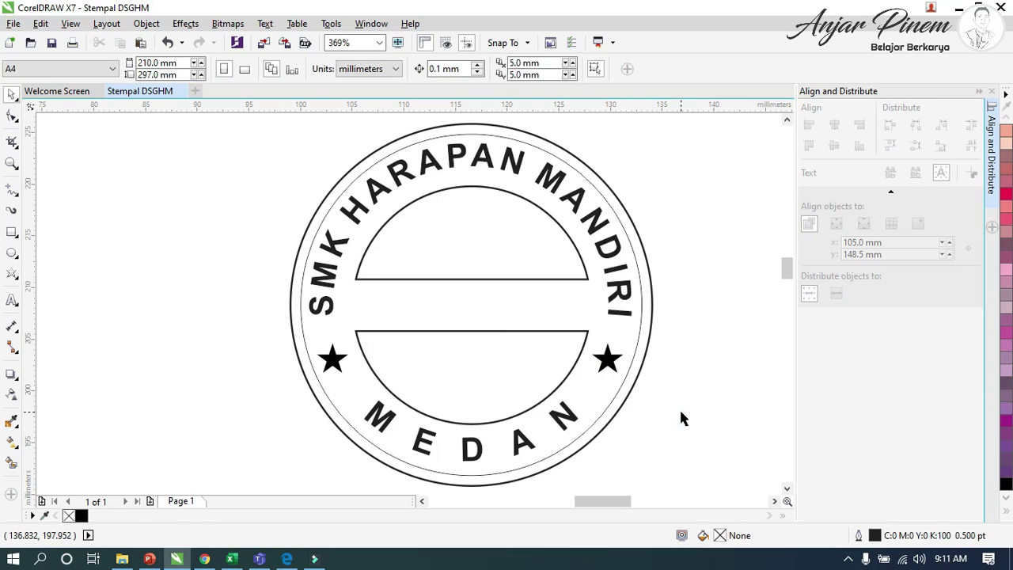
Add the artistic text DESAIN CLUB, starting in the empty area beside the stamp
{"action": "left_click", "coordinate": [12, 300]}
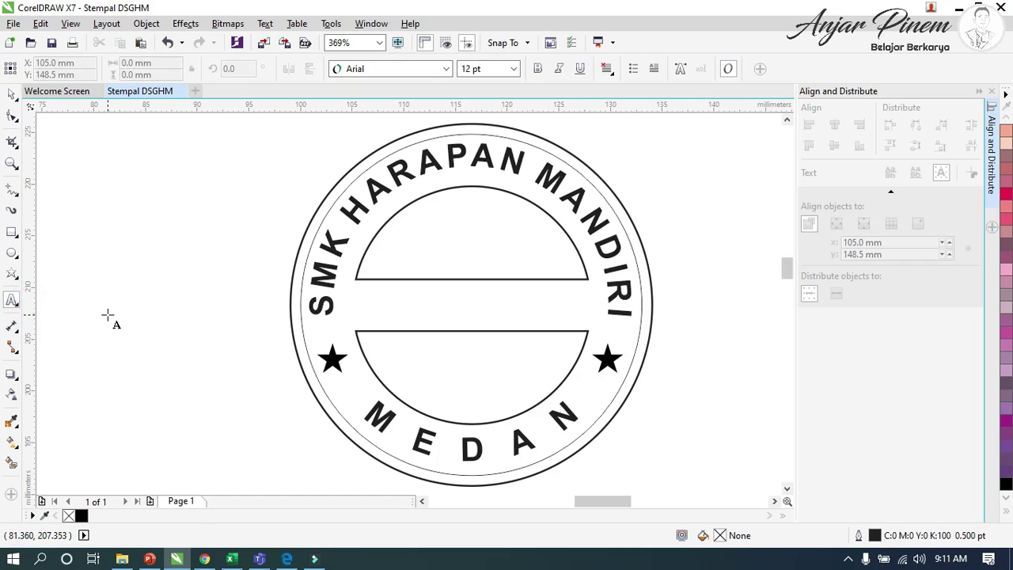
{"action": "left_click", "coordinate": [108, 315]}
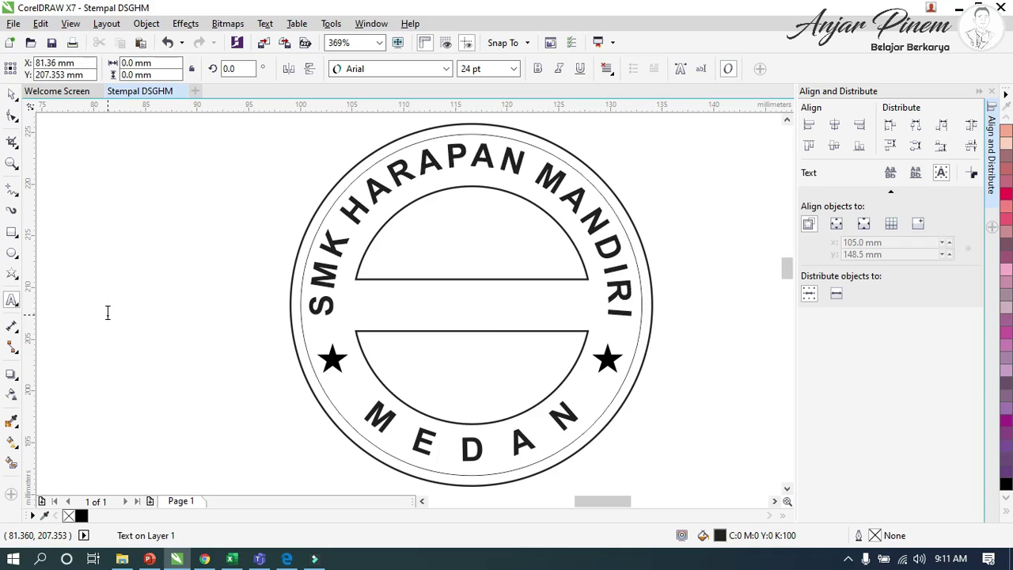
{"action": "type", "text": "DE"}
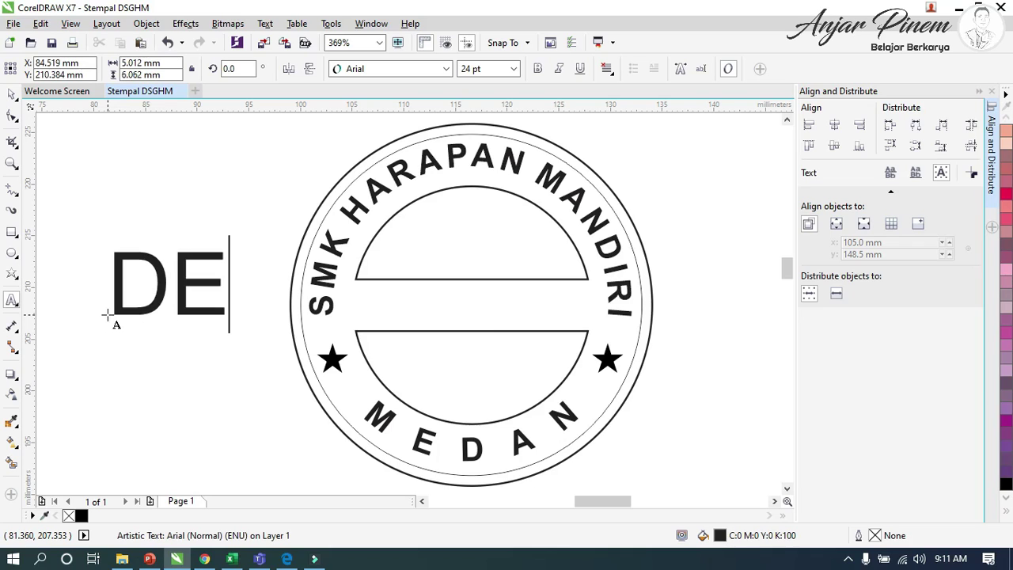
{"action": "type", "text": "SAIN"}
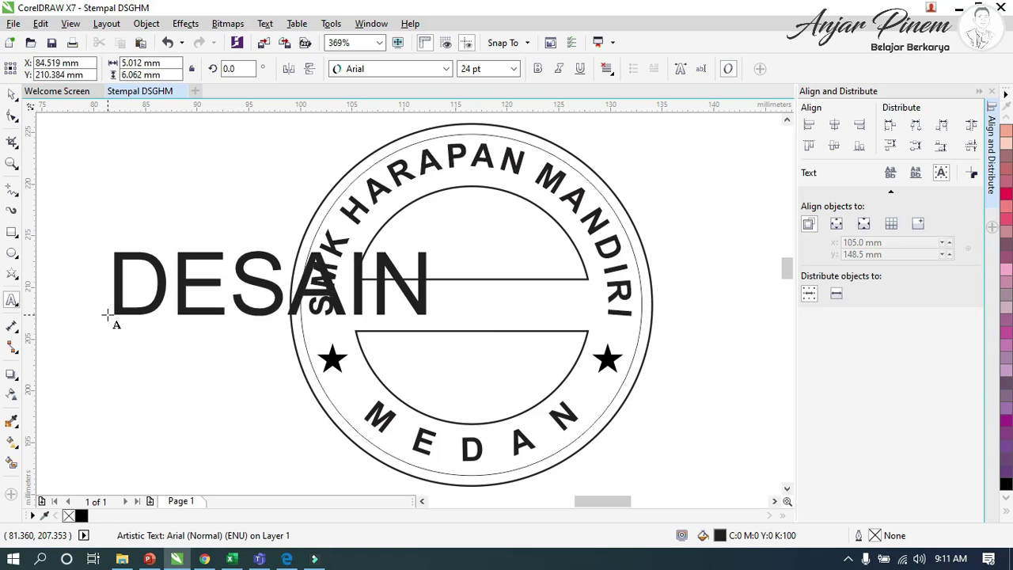
{"action": "type", "text": " CLUB"}
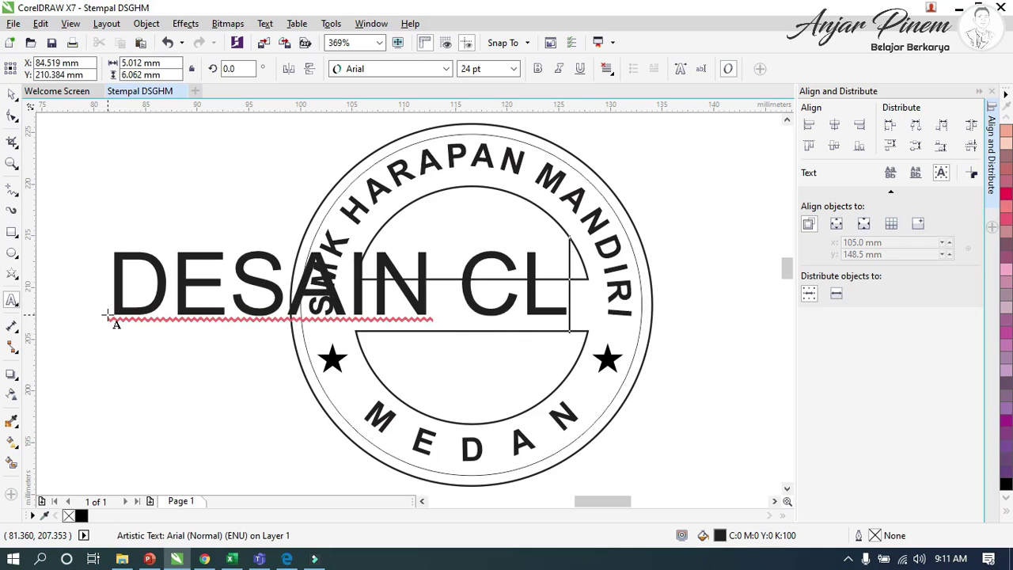
{"action": "left_click", "coordinate": [12, 95]}
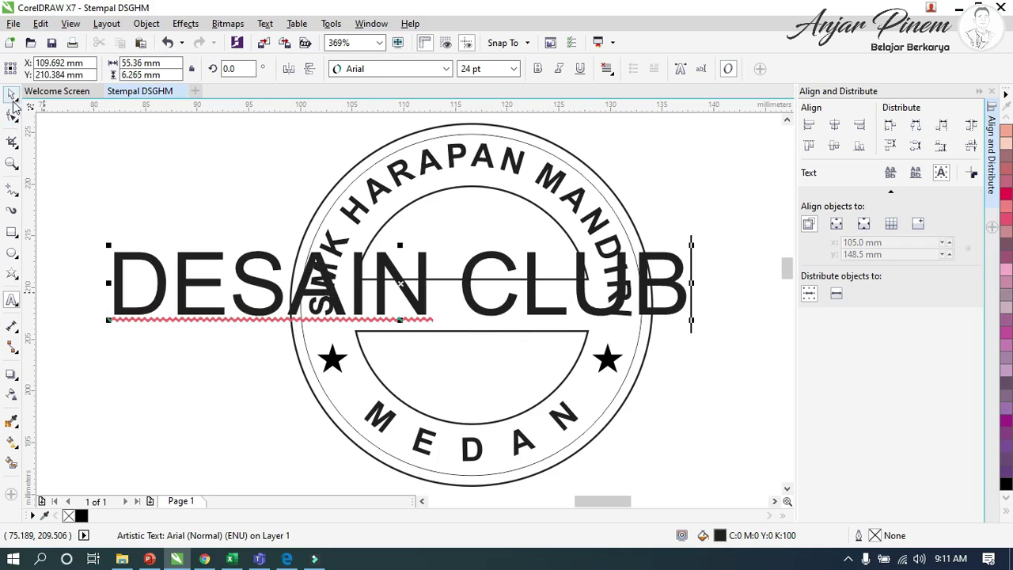
Format the DESAIN CLUB text as 10 pt bold
{"action": "left_click", "coordinate": [471, 70]}
{"action": "type", "text": "10"}
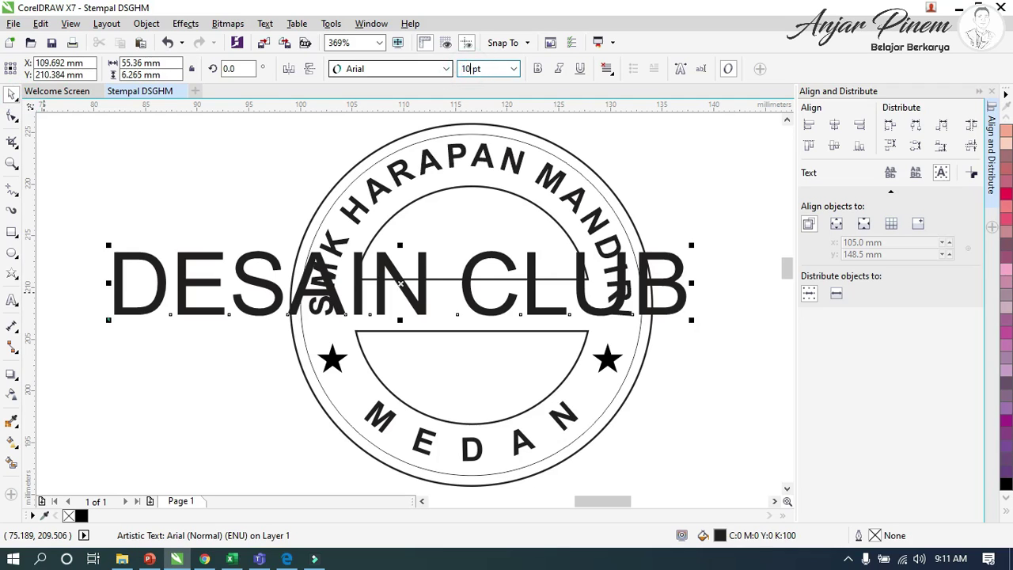
{"action": "key", "text": "Return"}
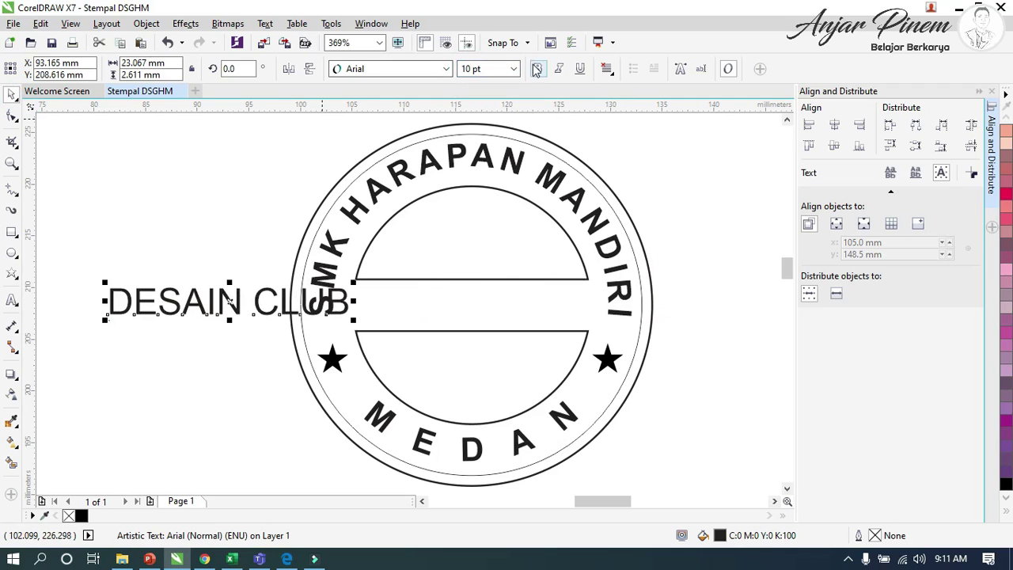
{"action": "left_click", "coordinate": [537, 69]}
Centre DESAIN CLUB in the stamp's middle band and narrow it from both ends to the width of the inner segments
{"action": "left_click_drag", "start_coordinate": [230, 300], "coordinate": [471, 305]}
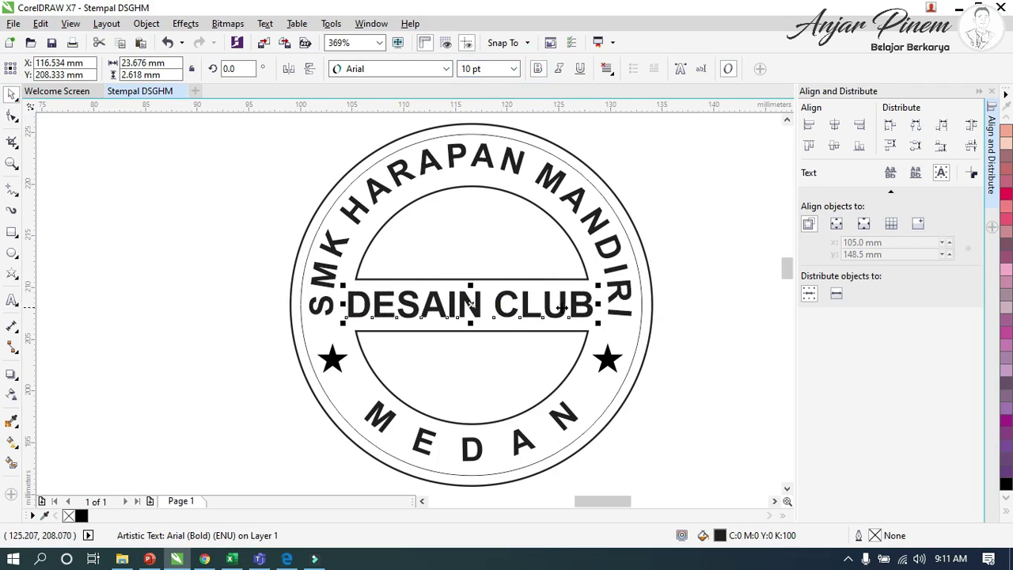
{"action": "left_click_drag", "start_coordinate": [599, 304], "coordinate": [592, 303]}
{"action": "left_click_drag", "start_coordinate": [343, 304], "coordinate": [352, 306]}
{"action": "left_click", "coordinate": [235, 271]}
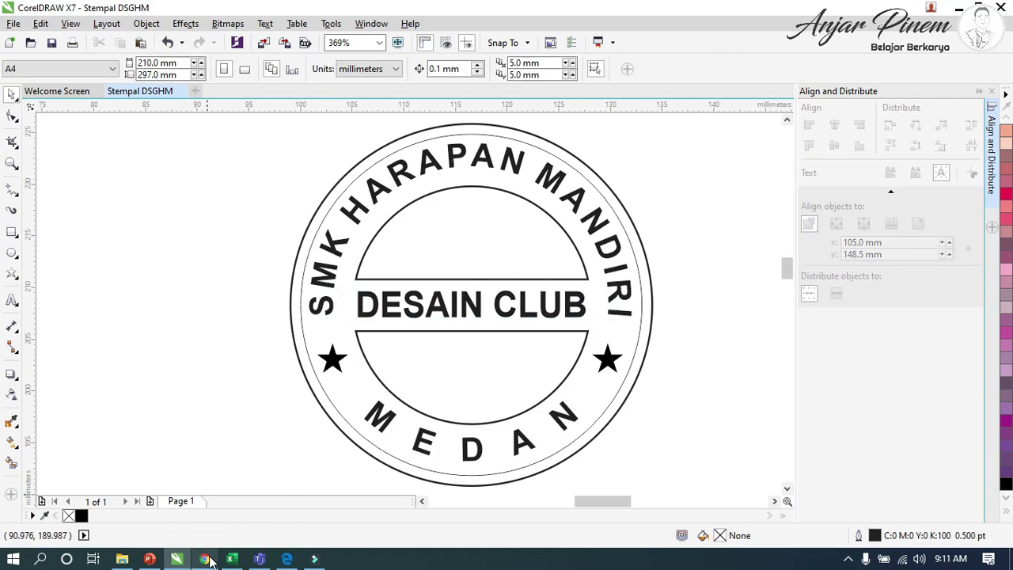
Switch to the PDF handout in Edge and read the remaining instructions on the finished stamp, saving and JPEG export
{"action": "mouse_move", "coordinate": [207, 560]}
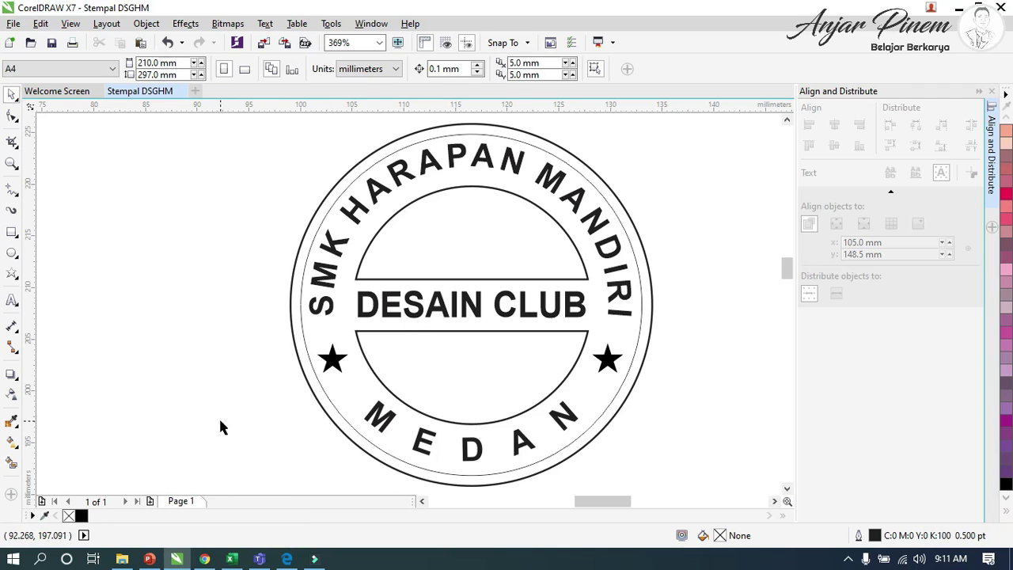
{"action": "left_click", "coordinate": [287, 559]}
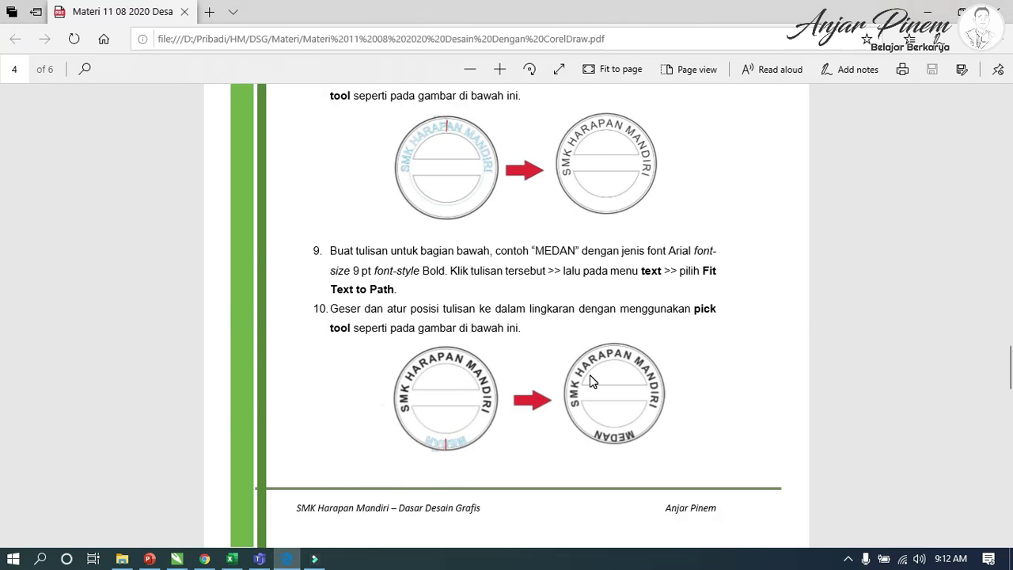
{"action": "scroll", "coordinate": [590, 382], "scroll_direction": "down", "scroll_amount": 15}
{"action": "scroll", "coordinate": [589, 381], "scroll_direction": "up", "scroll_amount": 5}
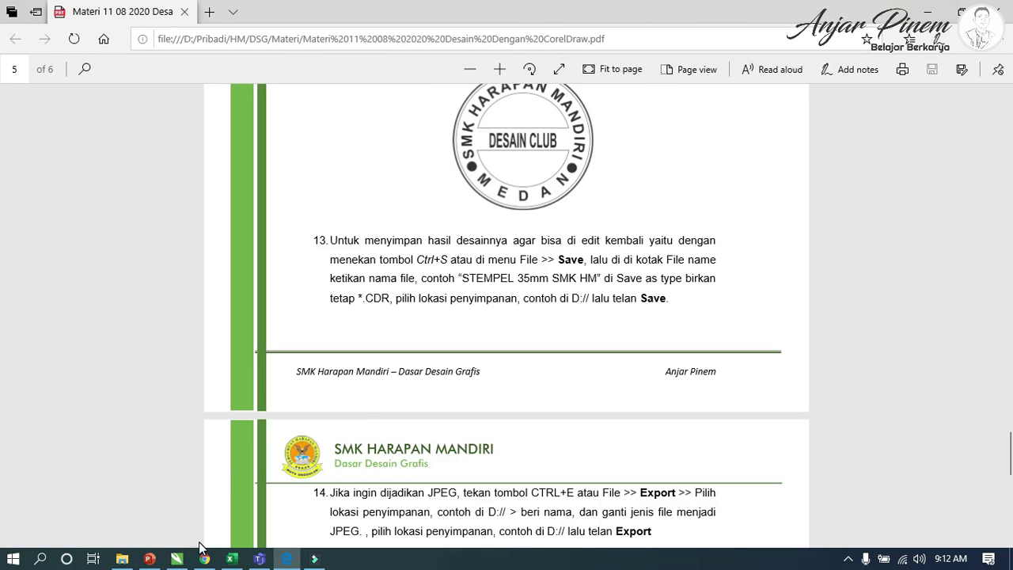
{"action": "left_click", "coordinate": [314, 560]}
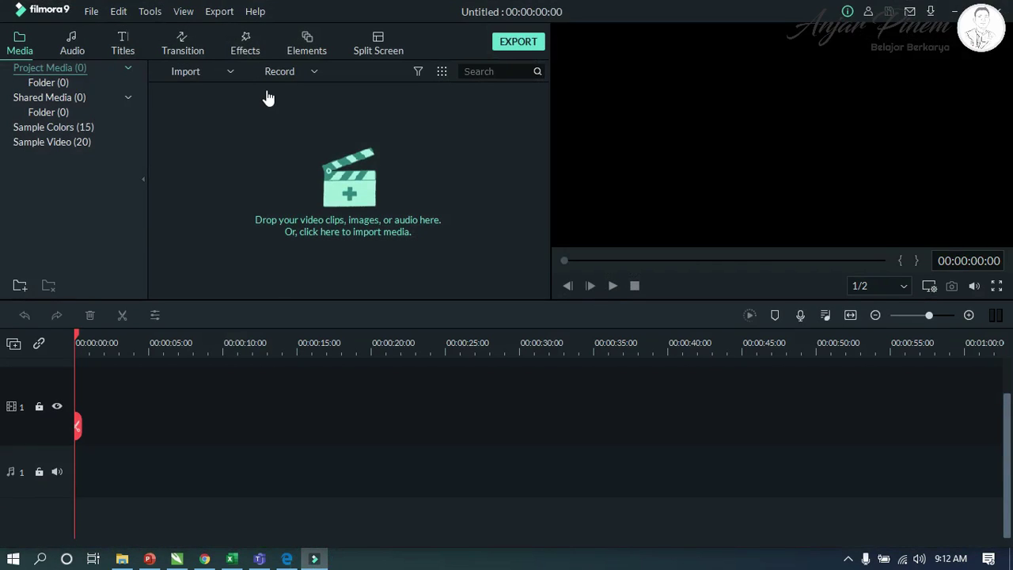